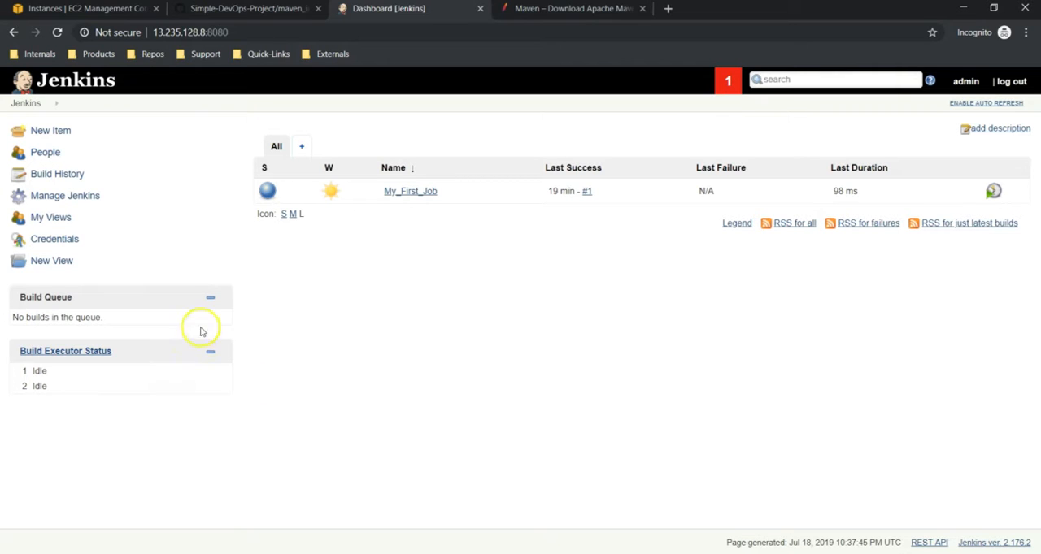
# - Create a new Maven project item named My_First_Maven_Build
pyautogui.click(55, 131)
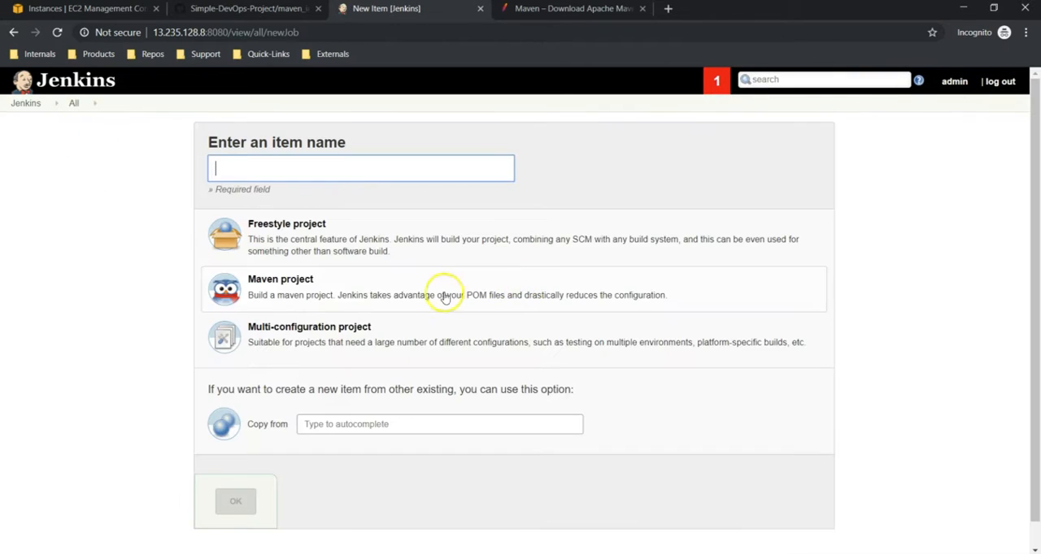
pyautogui.click(350, 166)
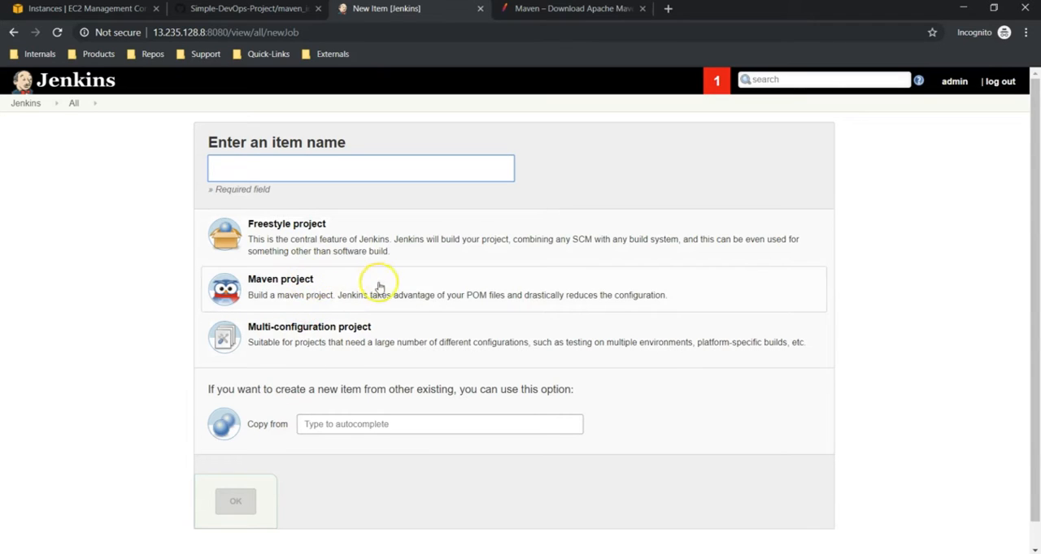
pyautogui.click(337, 168)
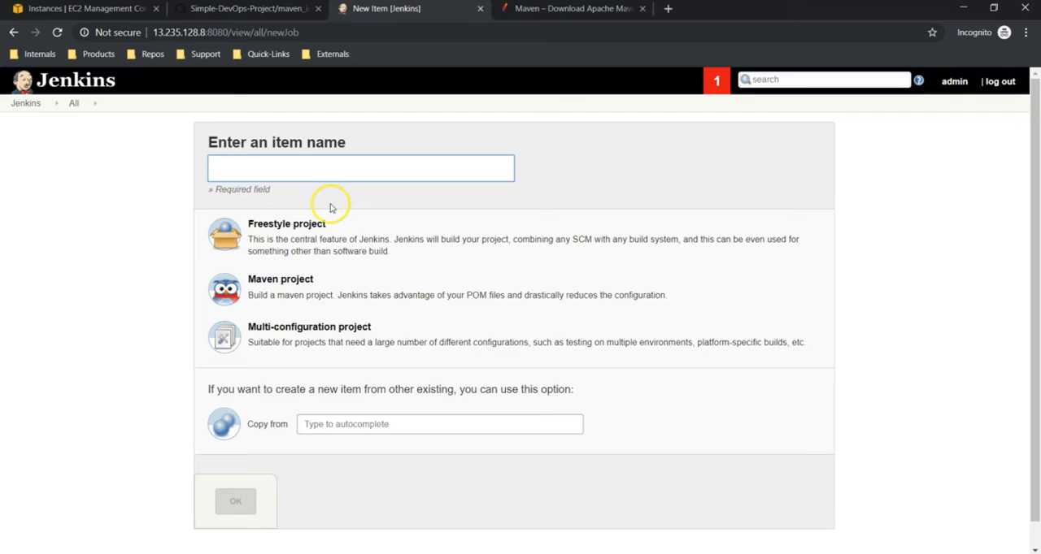
pyautogui.write('My_First_')
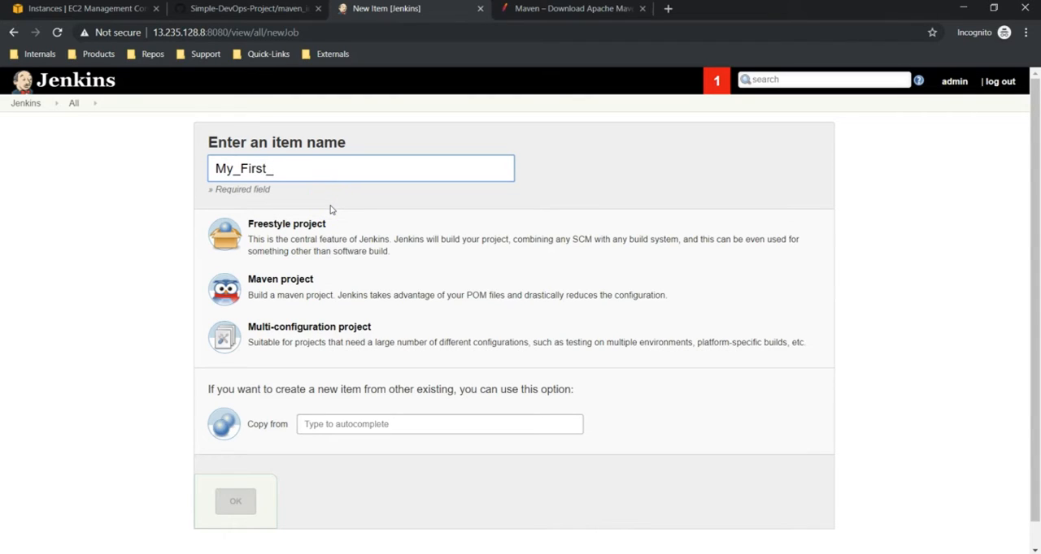
pyautogui.write('Maven_Build')
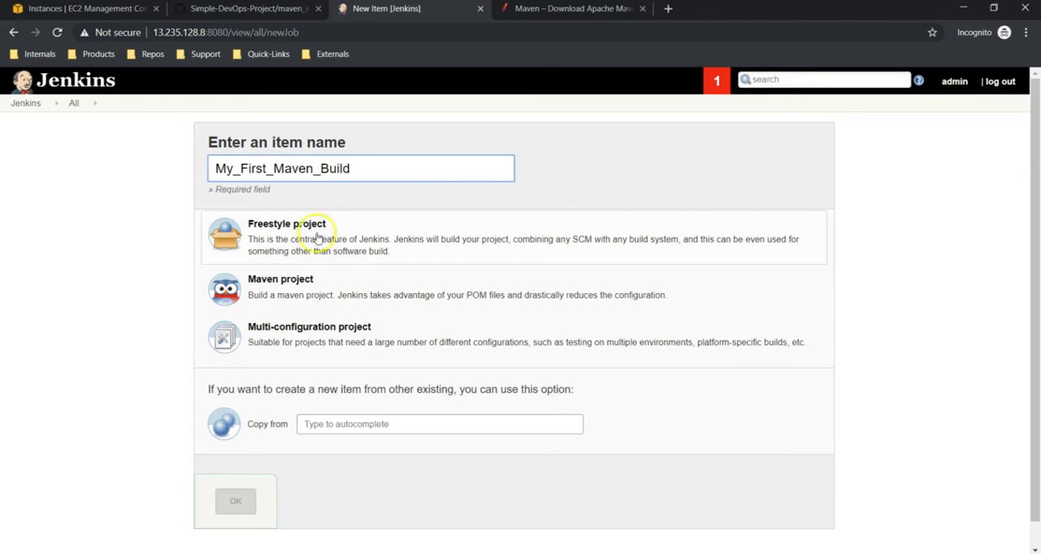
pyautogui.click(292, 288)
pyautogui.click(234, 510)
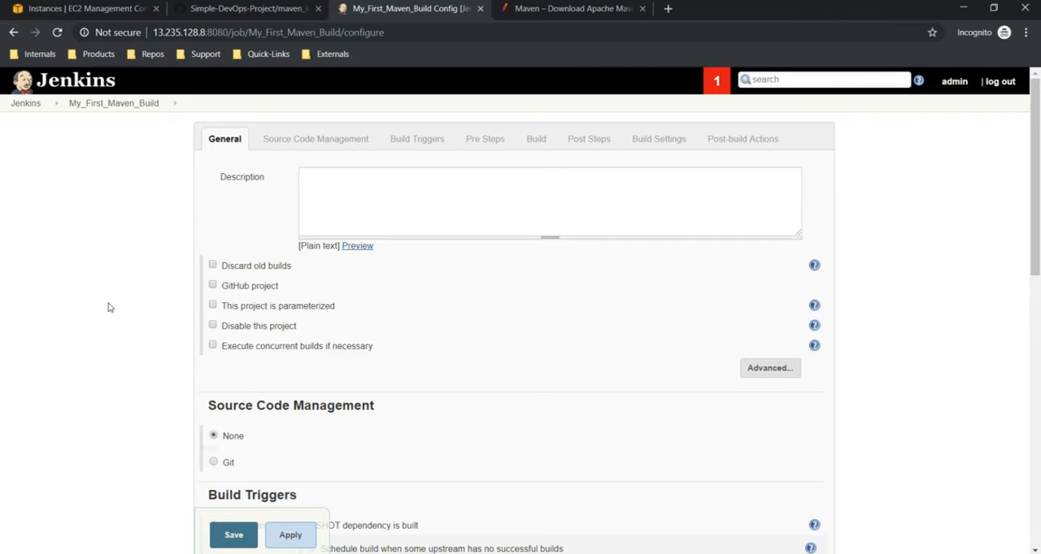
# - Switch to GitHub, open the hello-world repository from the owner's profile, and copy its HTTPS clone URL
pyautogui.click(282, 9)
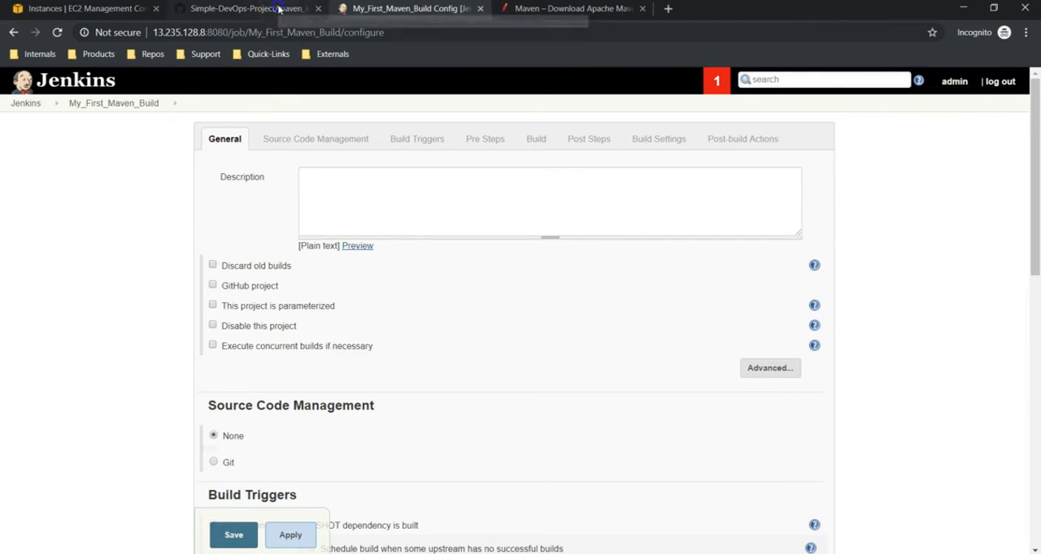
pyautogui.scroll(8, 139, 121)
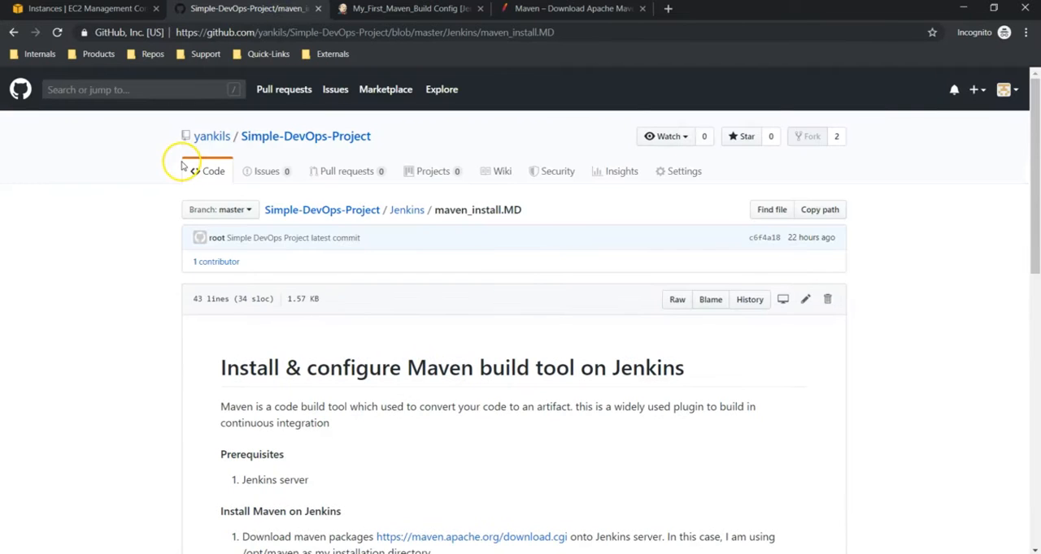
pyautogui.click(212, 139)
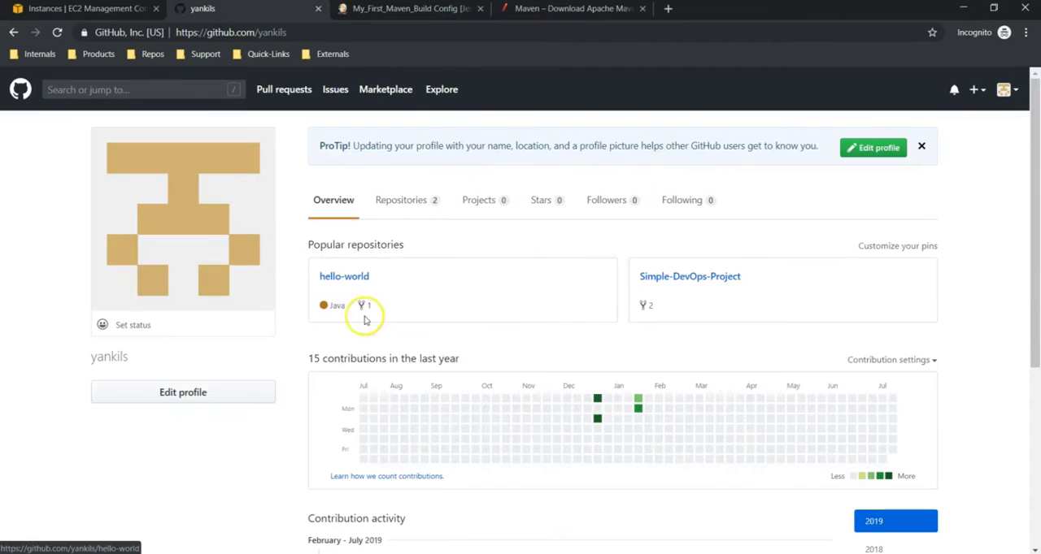
pyautogui.click(350, 281)
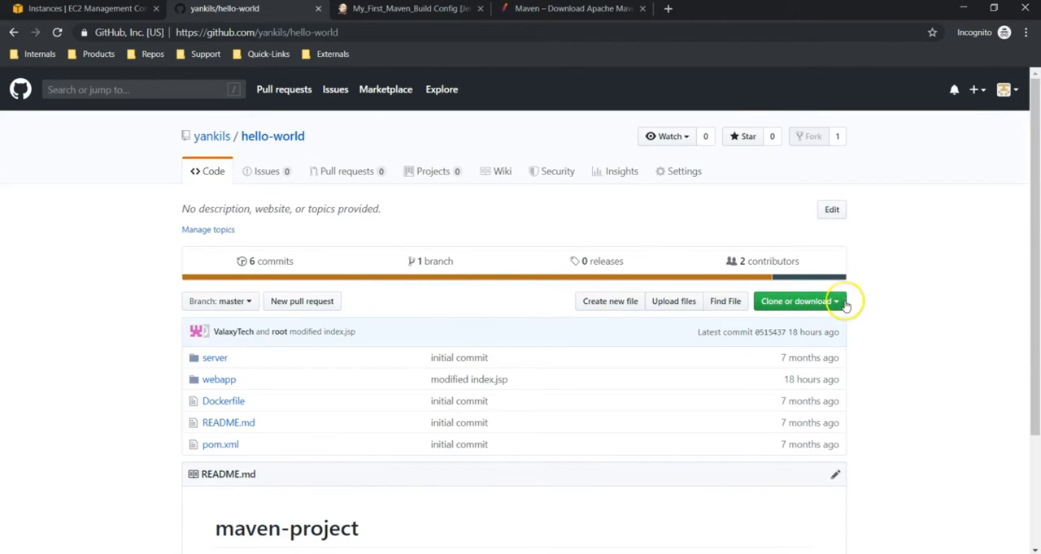
pyautogui.click(835, 302)
pyautogui.click(822, 373)
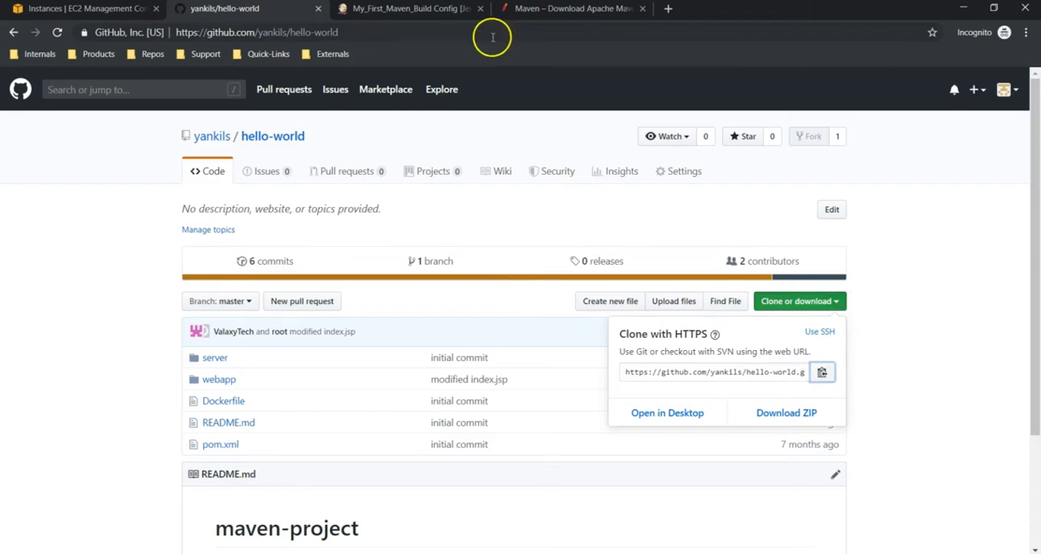
# - Back in Jenkins, describe the job as "First Maven Build" and set its source code management to Git with the copied hello-world repository URL
pyautogui.click(388, 10)
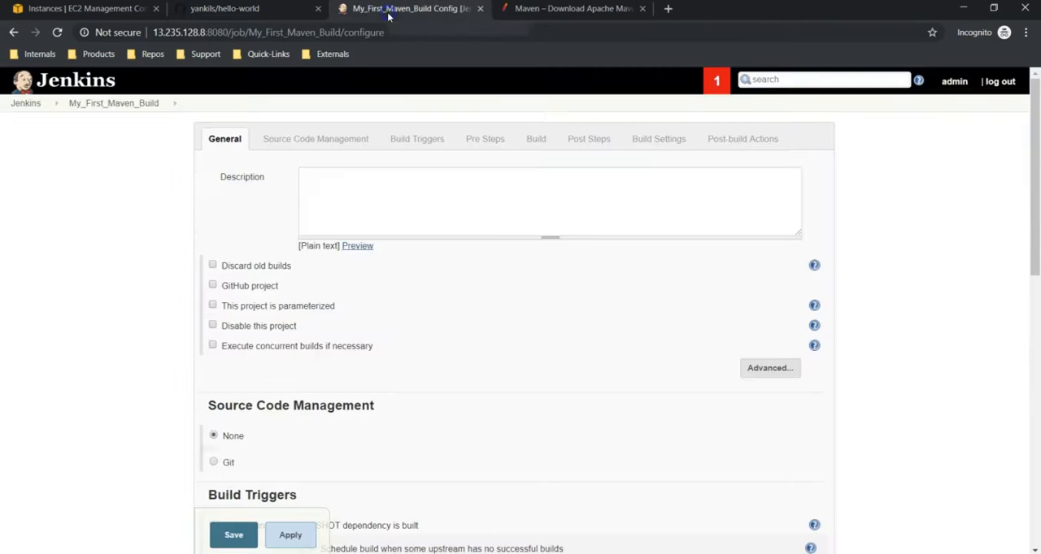
pyautogui.click(344, 194)
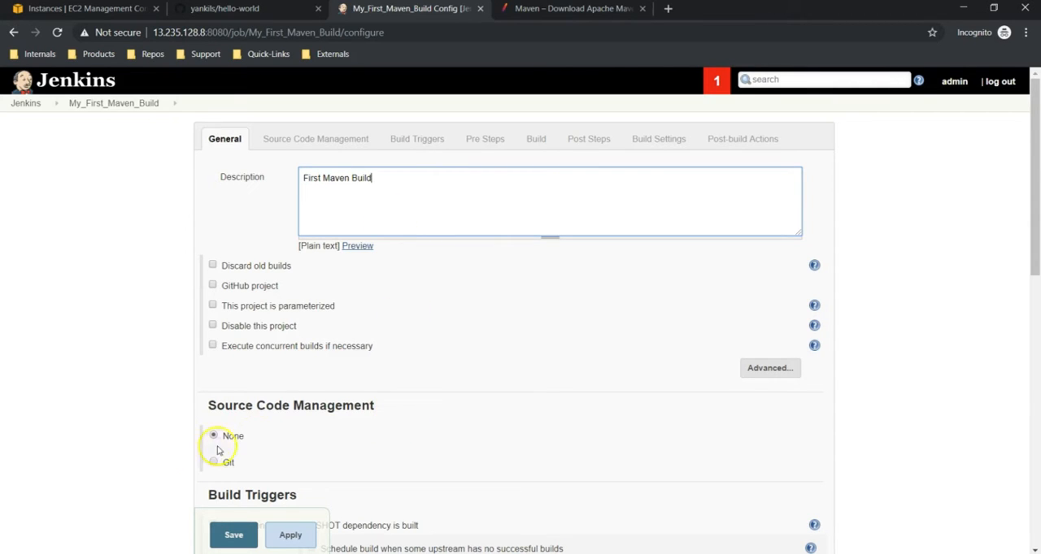
pyautogui.scroll(-1, 308, 406)
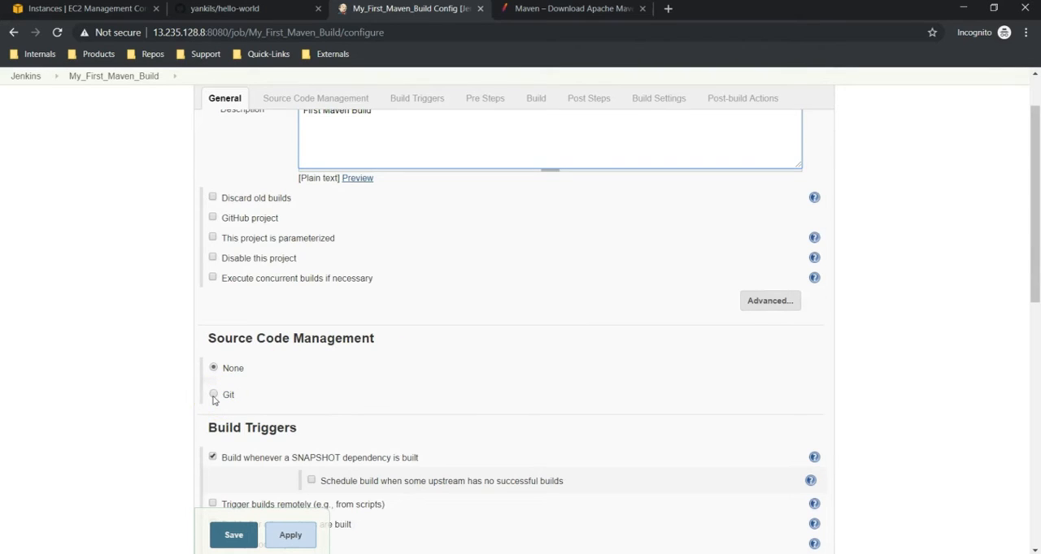
pyautogui.click(214, 395)
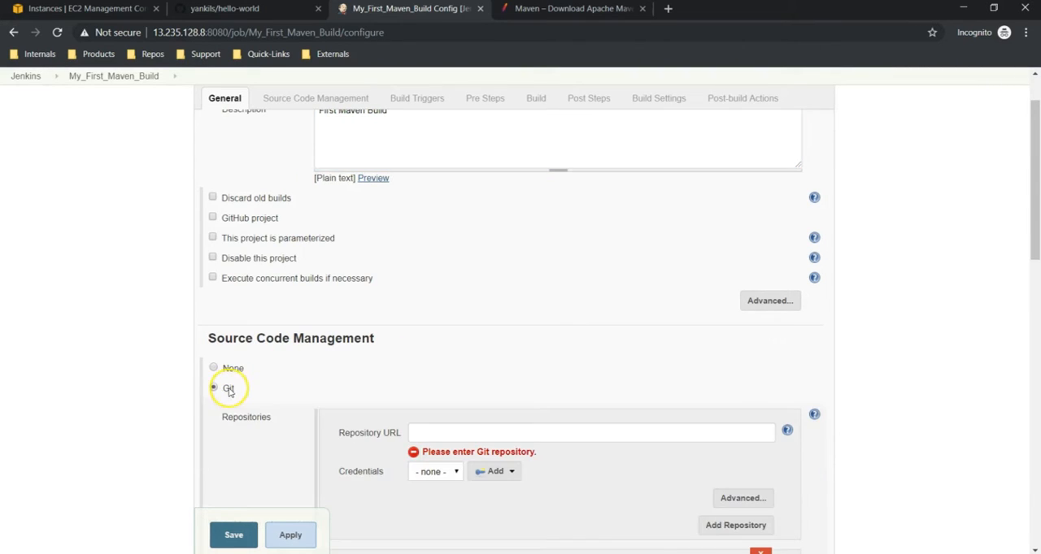
pyautogui.scroll(-2, 334, 378)
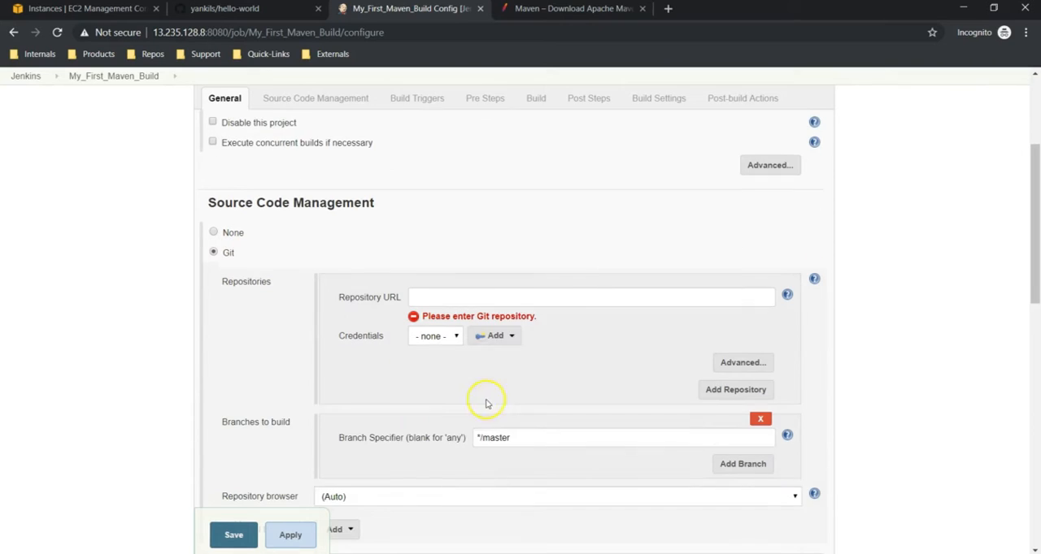
pyautogui.click(505, 294)
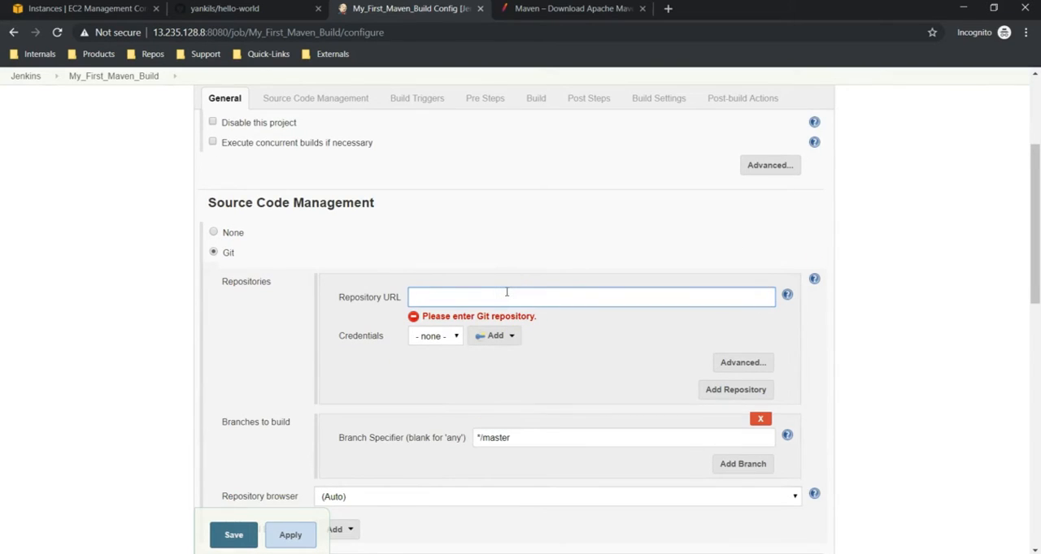
pyautogui.hotkey('ctrl', 'v')
pyautogui.click(450, 295)
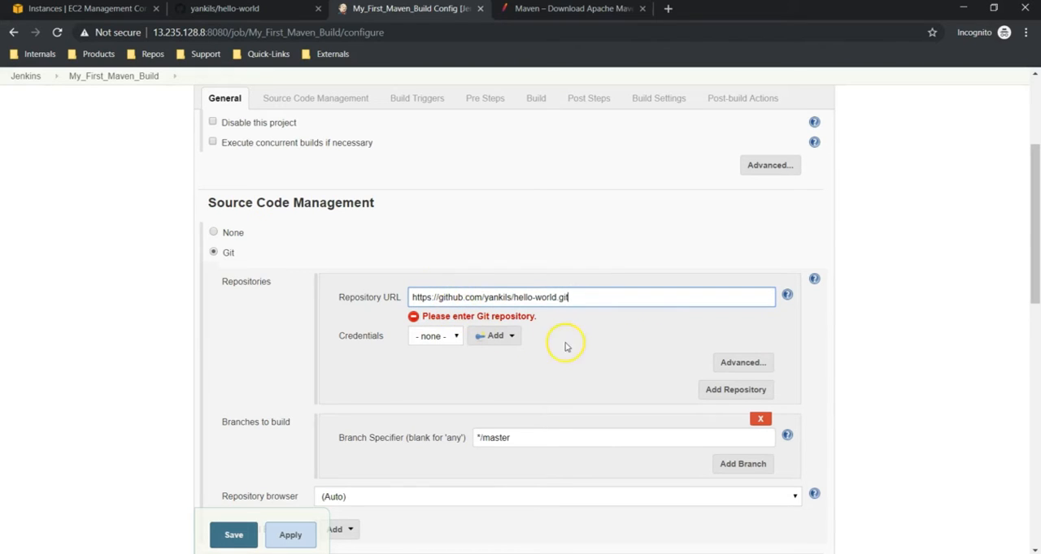
pyautogui.click(515, 317)
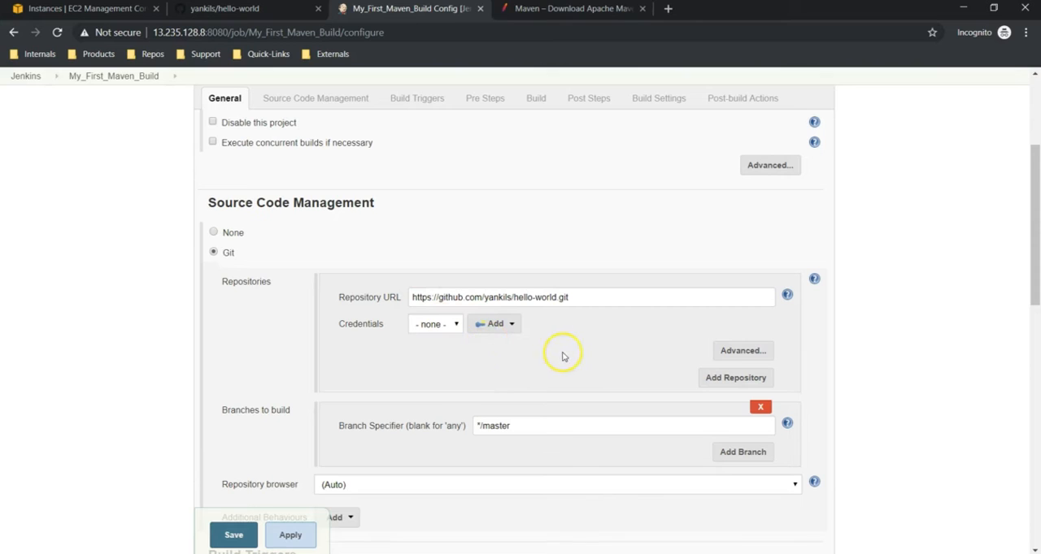
# - Review the Git credentials options and compare the branch specifier with the branch of the hello-world repository on GitHub
pyautogui.click(505, 325)
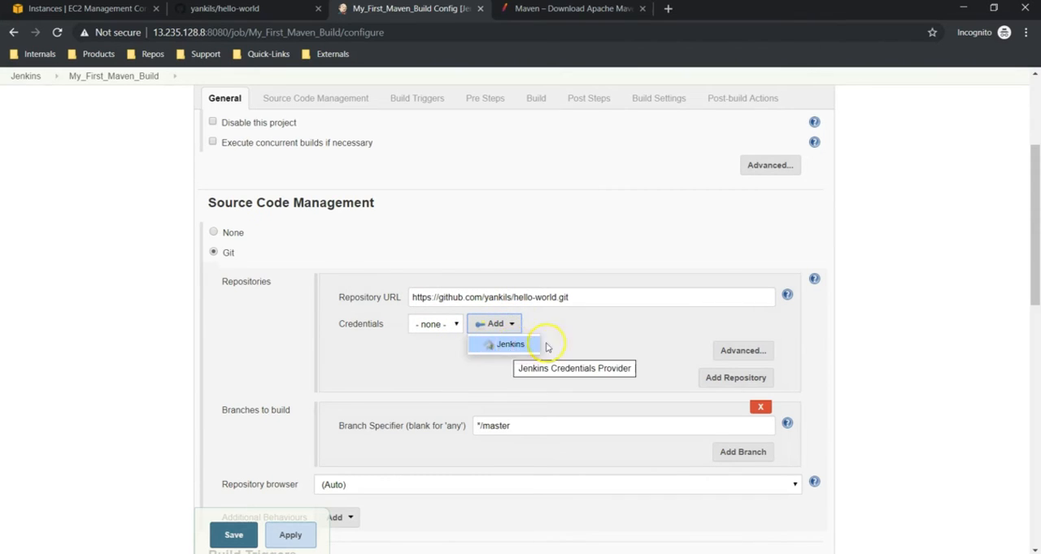
pyautogui.click(512, 333)
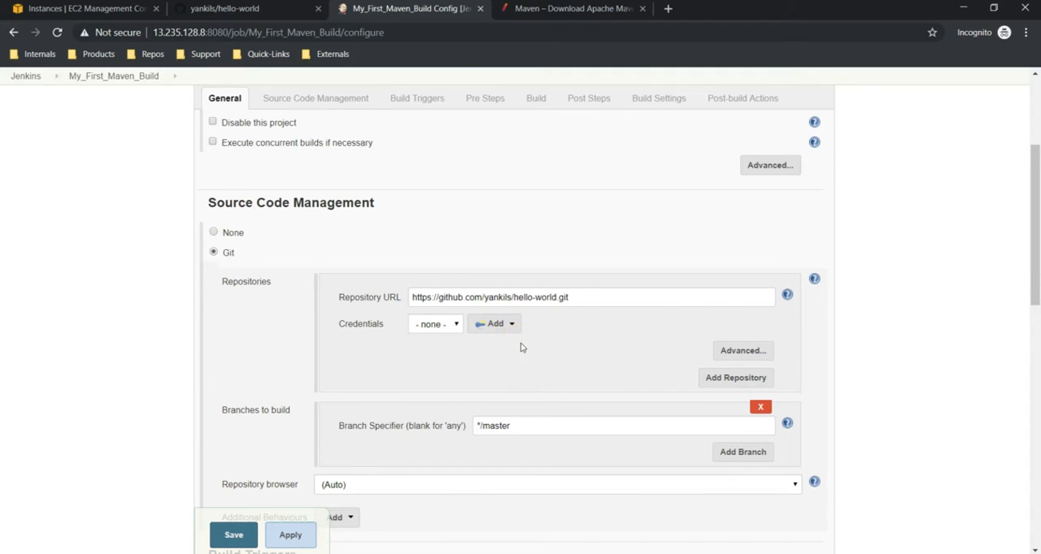
pyautogui.scroll(-1, 577, 356)
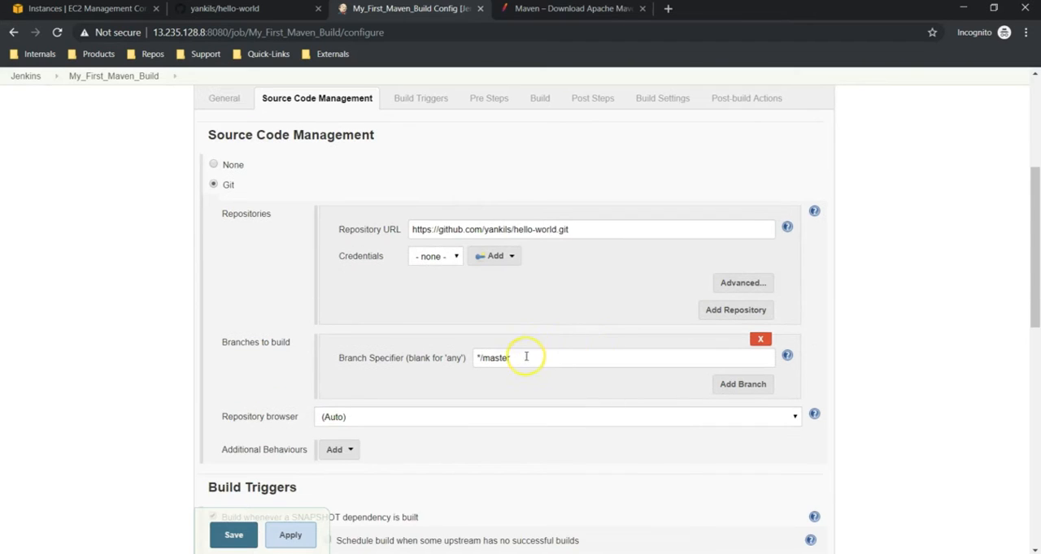
pyautogui.moveTo(509, 359); pyautogui.dragTo(469, 356)
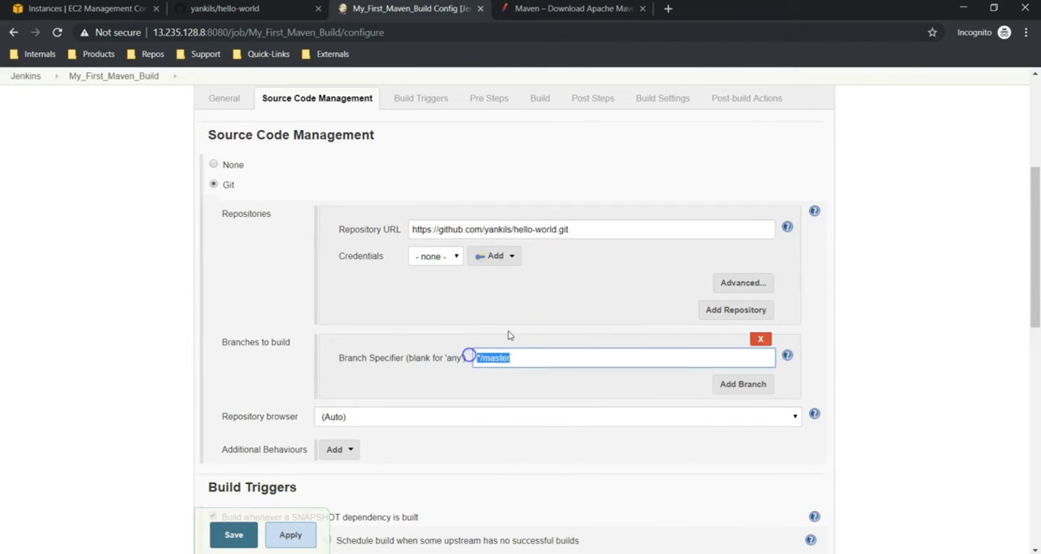
pyautogui.click(560, 303)
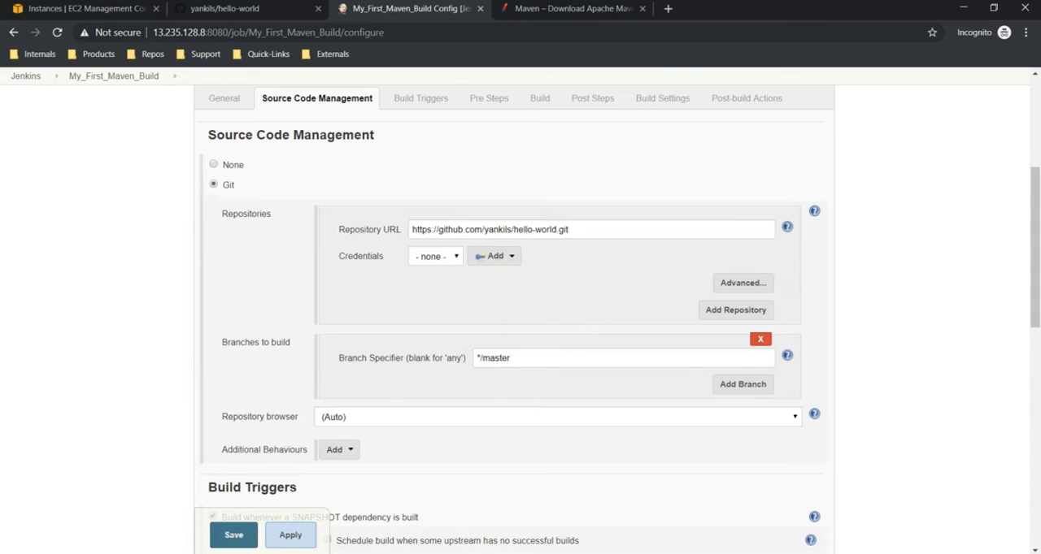
pyautogui.click(252, 9)
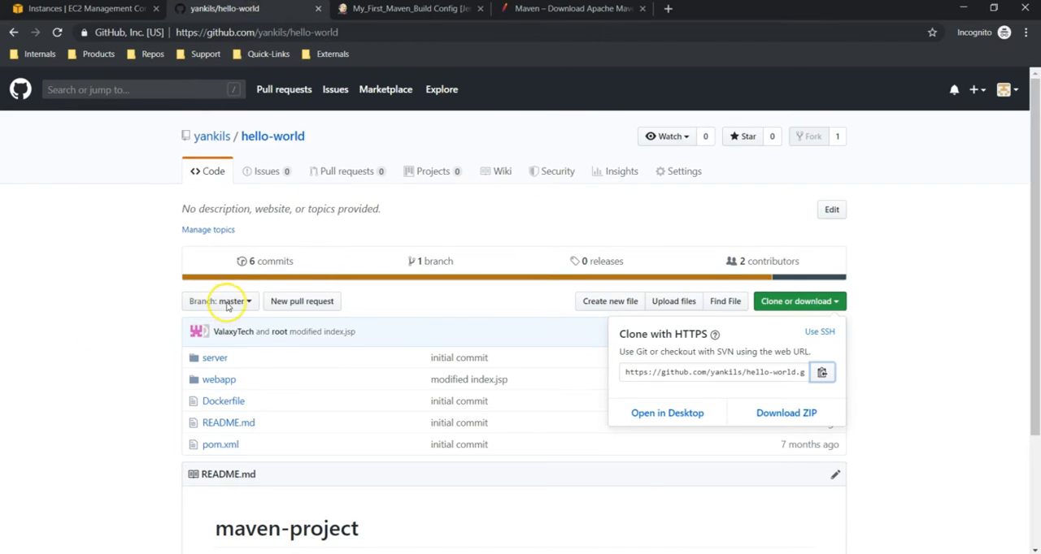
pyautogui.click(371, 16)
# - Examine the job's build triggers and Root POM setting, and check them against the pom.xml file in the GitHub repository
pyautogui.scroll(-4, 407, 422)
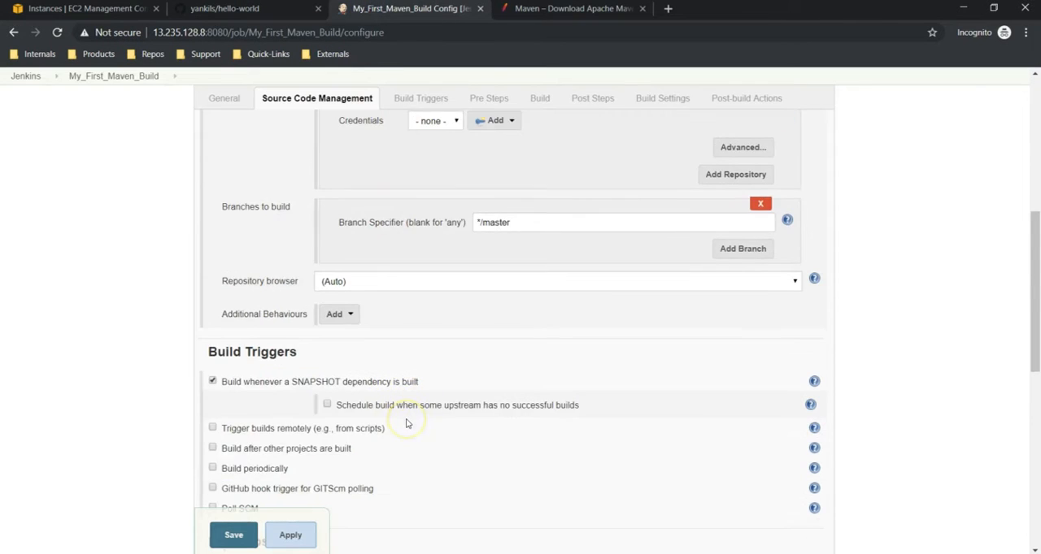
pyautogui.scroll(-1, 407, 423)
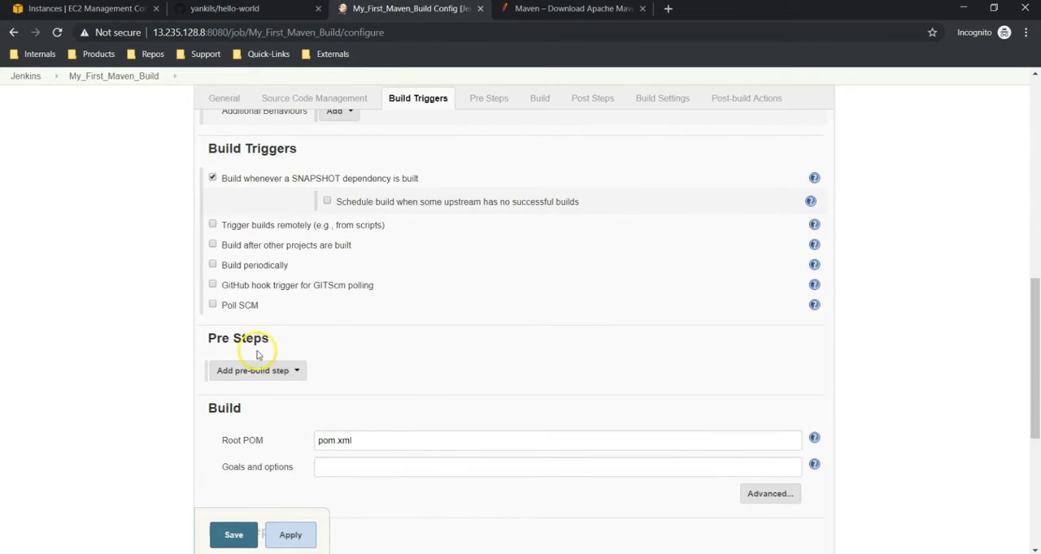
pyautogui.scroll(-2, 374, 439)
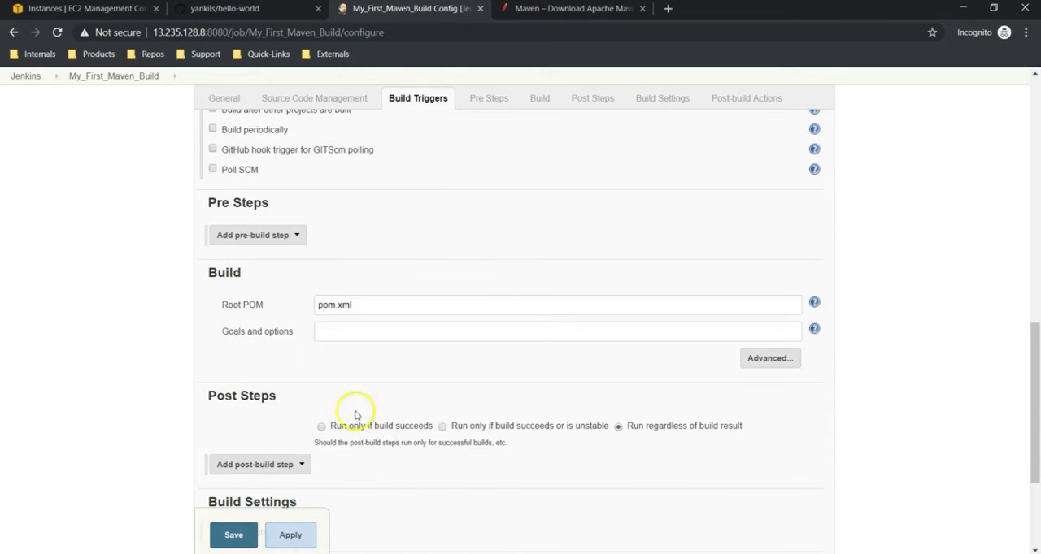
pyautogui.click(369, 308)
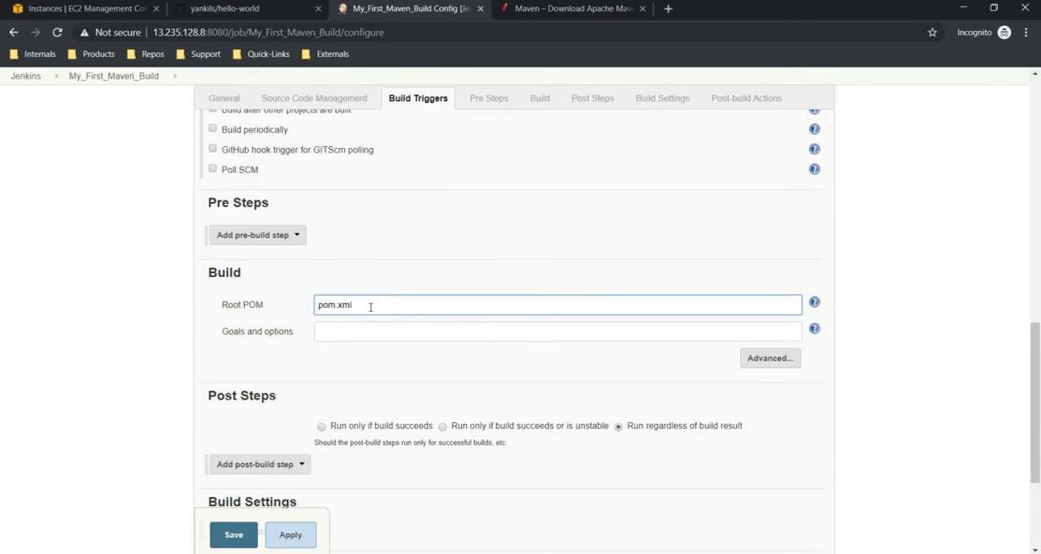
pyautogui.moveTo(369, 307); pyautogui.dragTo(306, 307)
pyautogui.click(263, 12)
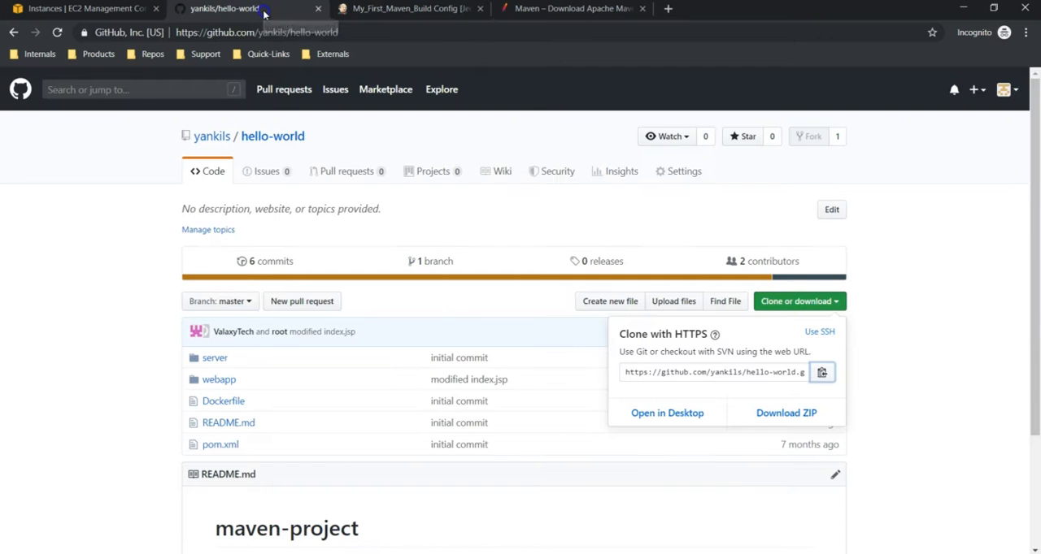
pyautogui.click(235, 452)
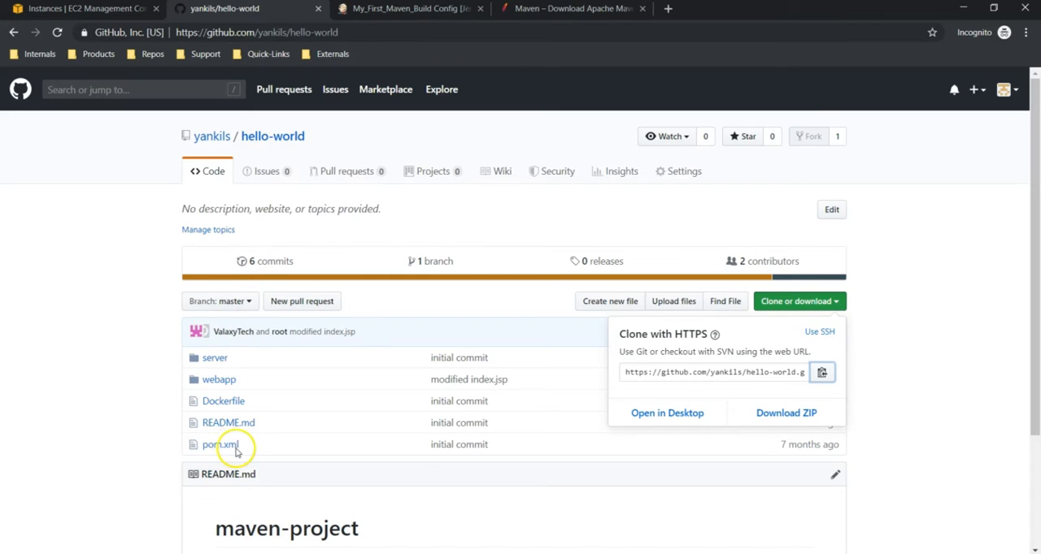
# - Return to the Jenkins job configuration and set the Maven build's goals and options to "clean install package"
pyautogui.click(401, 10)
pyautogui.click(349, 330)
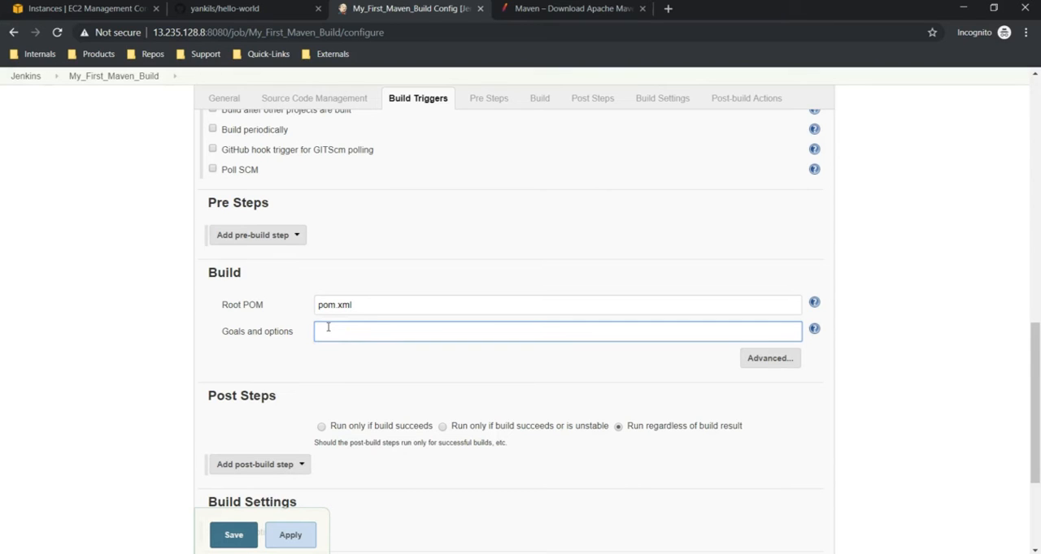
pyautogui.write('clean install package')
pyautogui.scroll(-3, 395, 364)
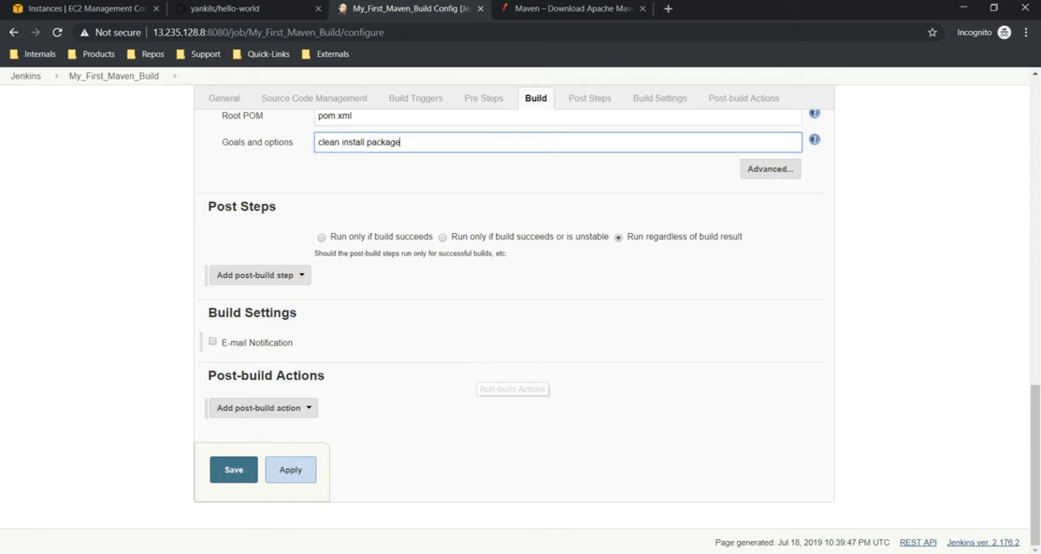
pyautogui.scroll(2, 476, 309)
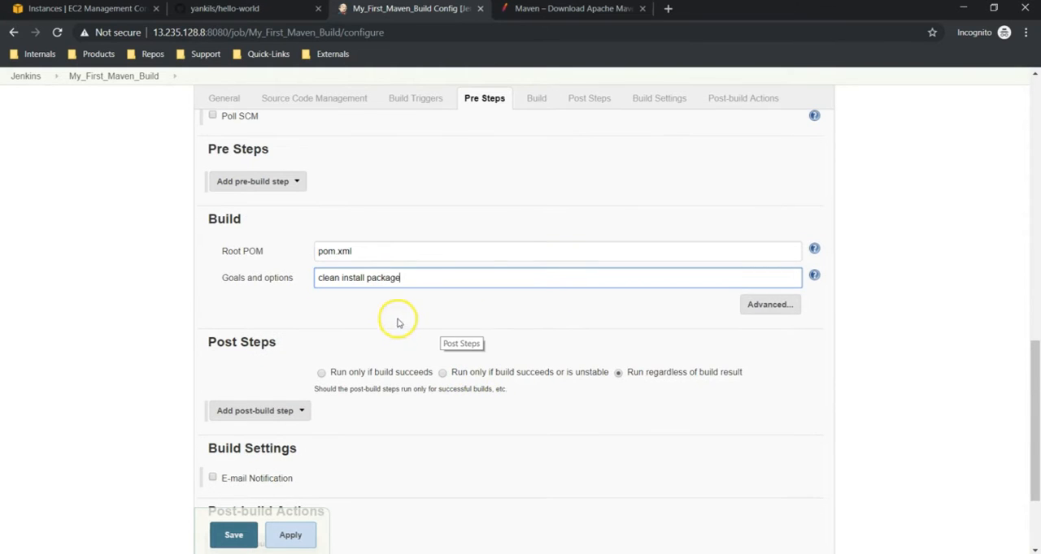
pyautogui.scroll(-1, 420, 483)
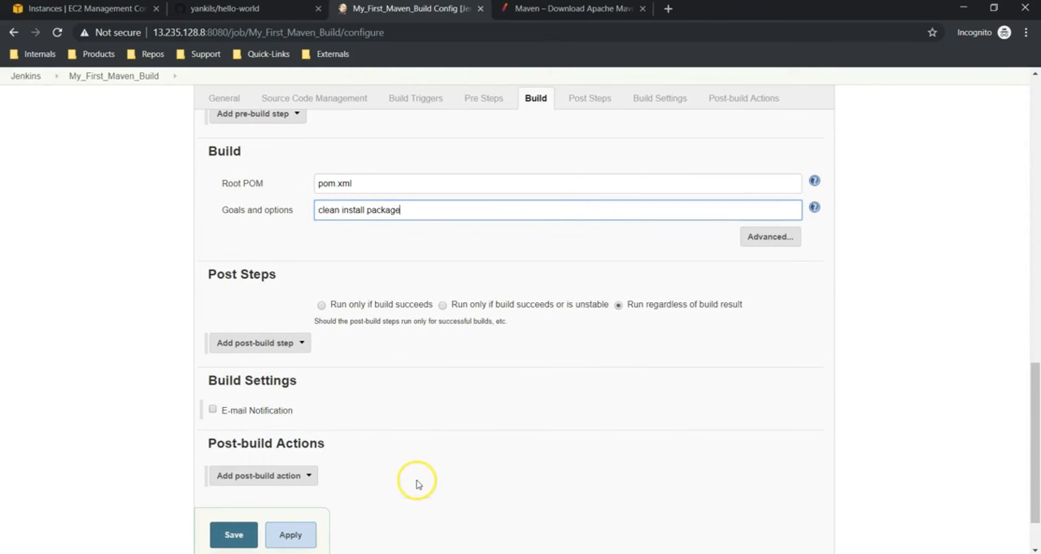
# - Apply and save the job configuration, reopen it to review the source code management settings, and return to the job's page
pyautogui.click(291, 537)
pyautogui.click(233, 536)
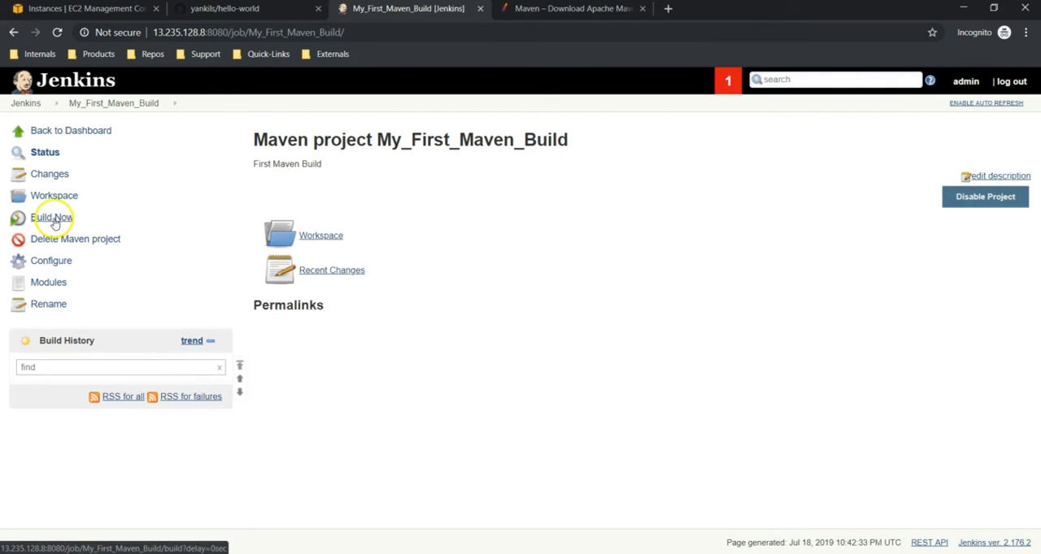
pyautogui.click(54, 262)
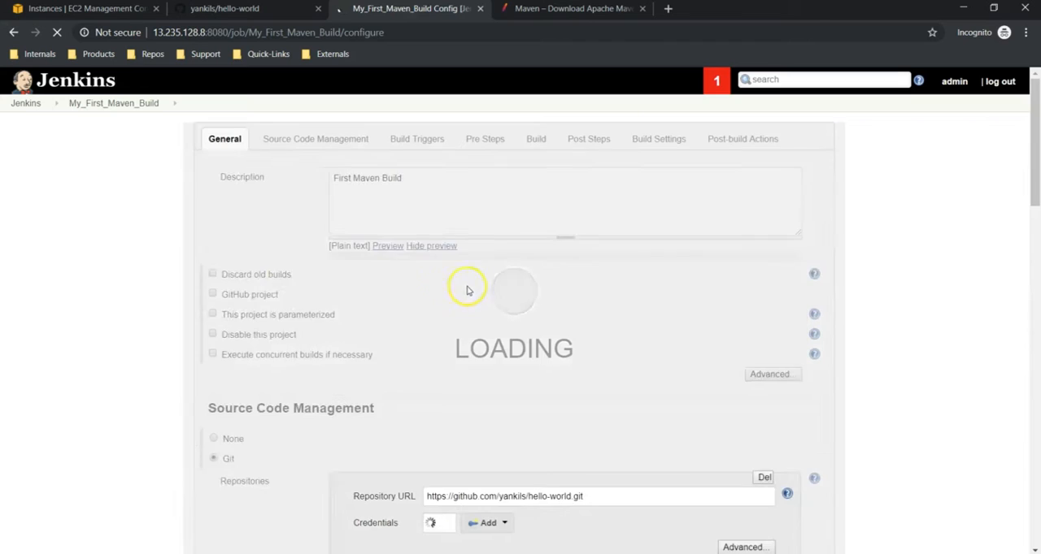
pyautogui.scroll(-4, 469, 288)
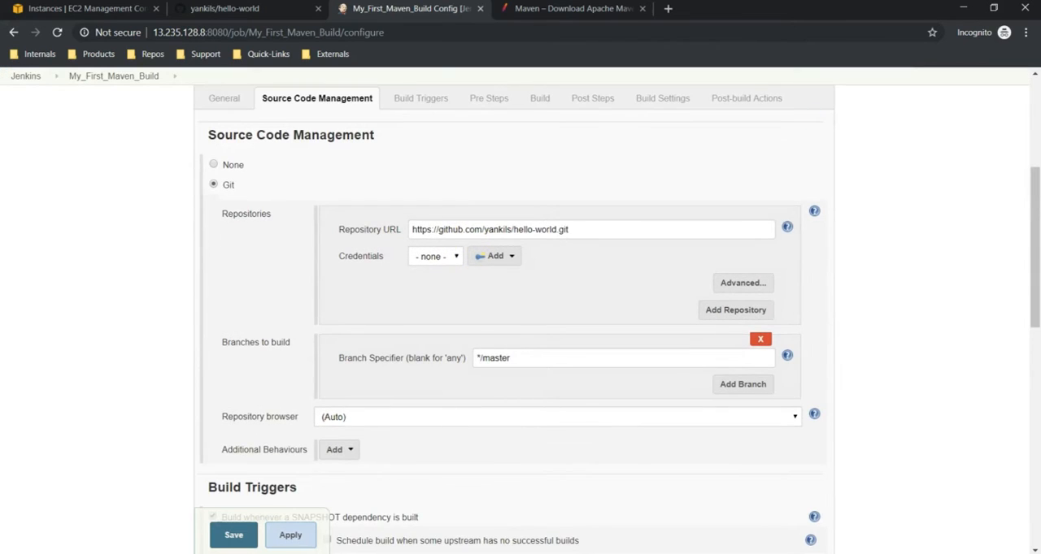
pyautogui.scroll(4, 472, 290)
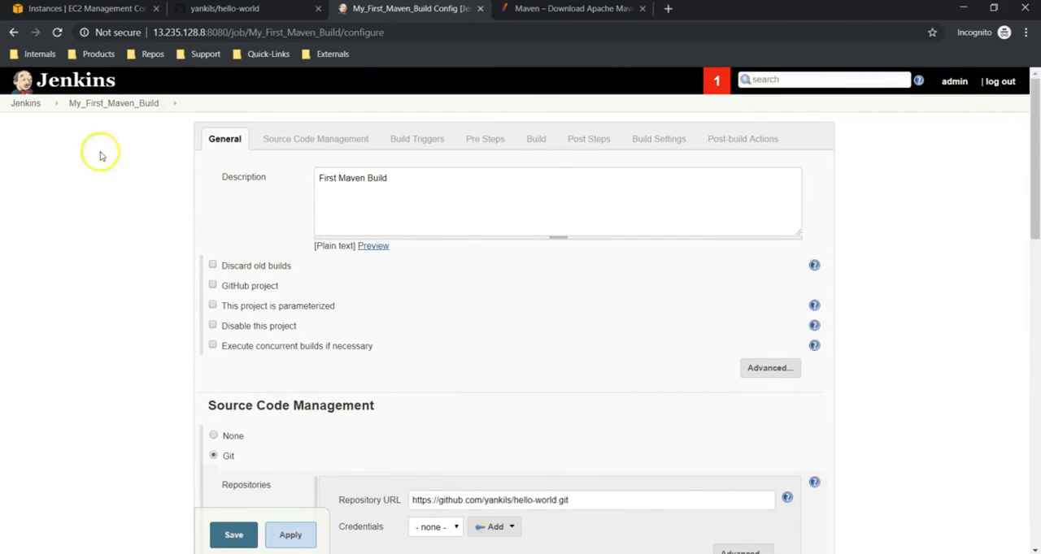
pyautogui.click(86, 108)
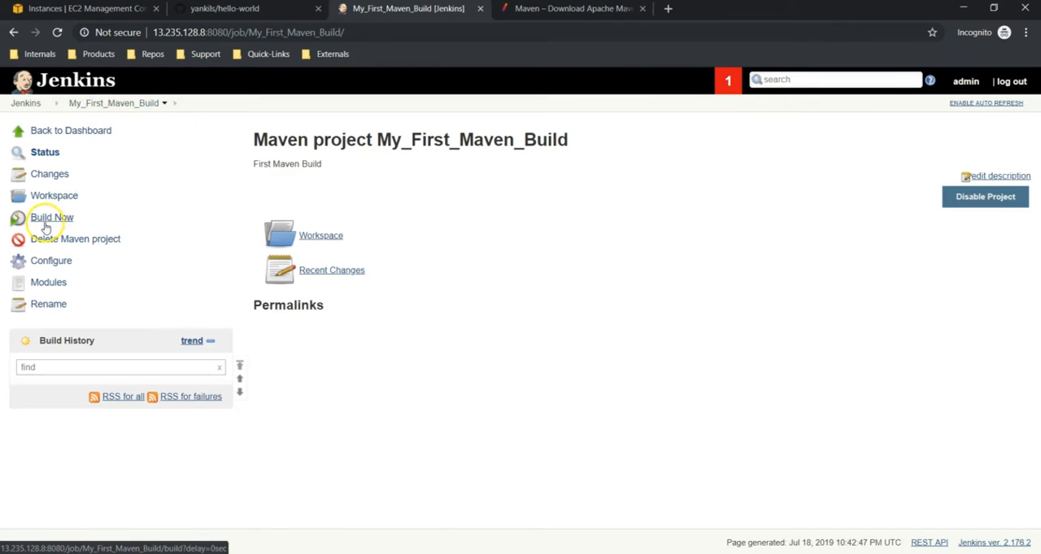
# - Run a build of My_First_Maven_Build and examine its console output from the end back through the Maven phases
pyautogui.click(50, 222)
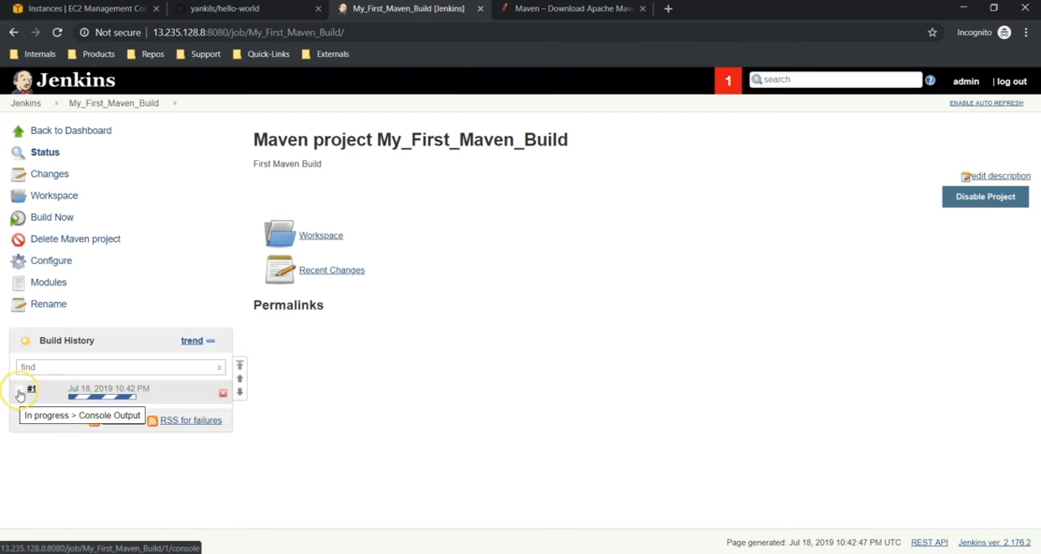
pyautogui.click(20, 395)
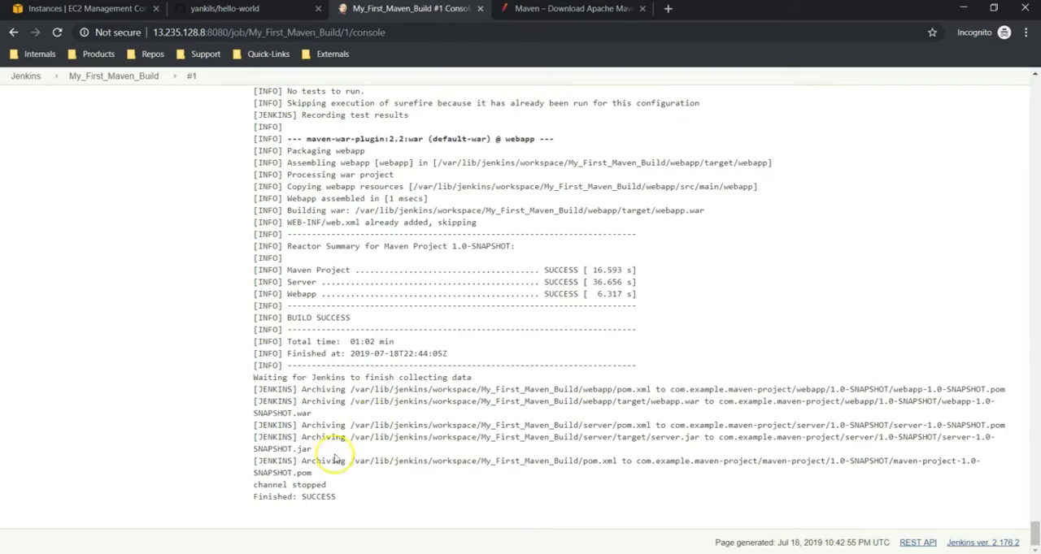
pyautogui.scroll(15, 234, 214)
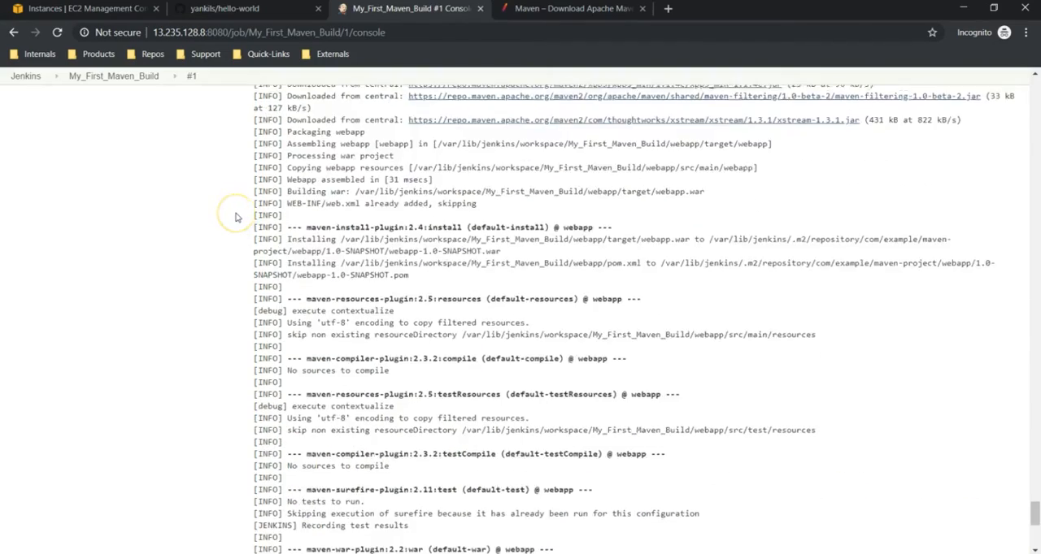
pyautogui.scroll(20, 237, 217)
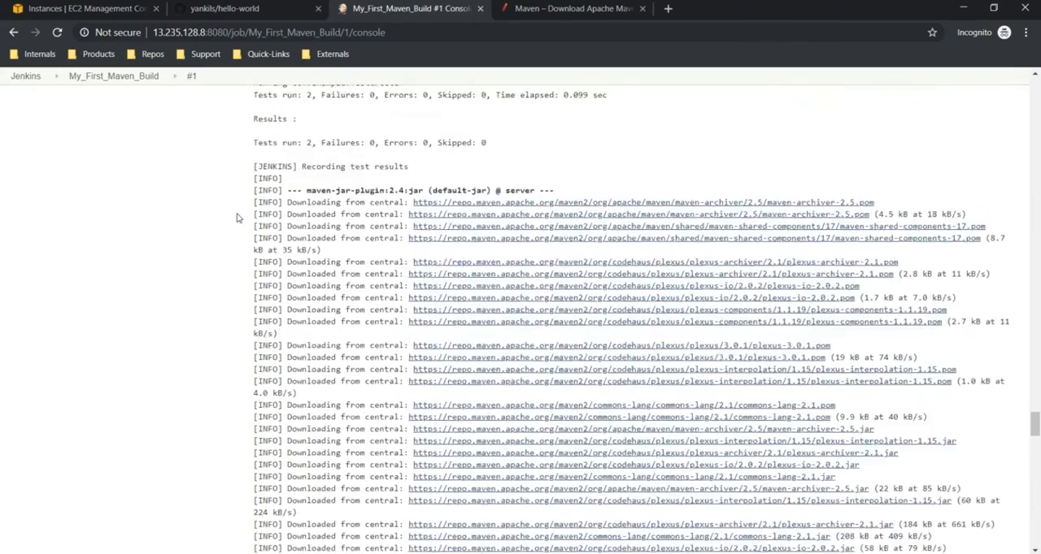
pyautogui.scroll(20, 237, 217)
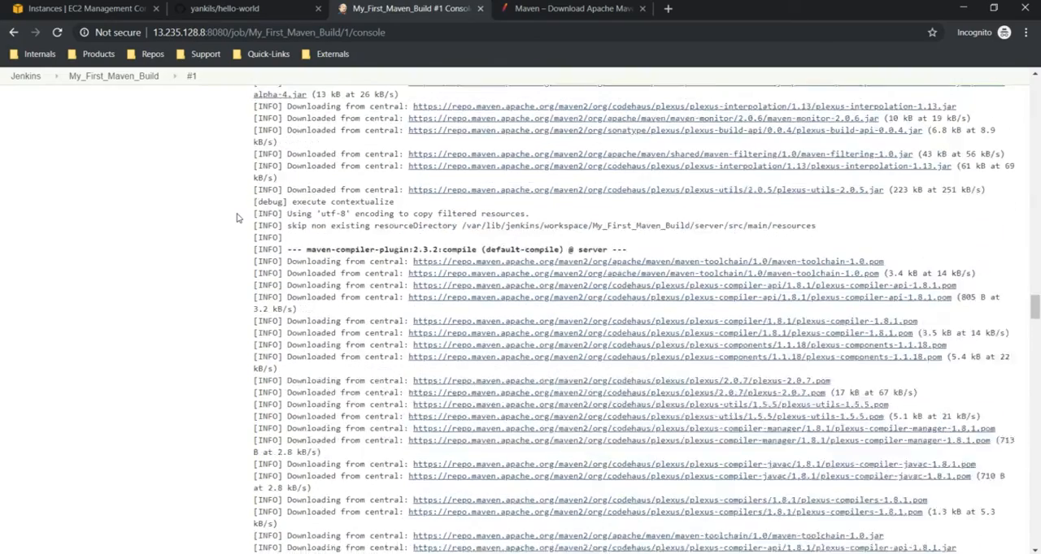
pyautogui.scroll(15, 237, 217)
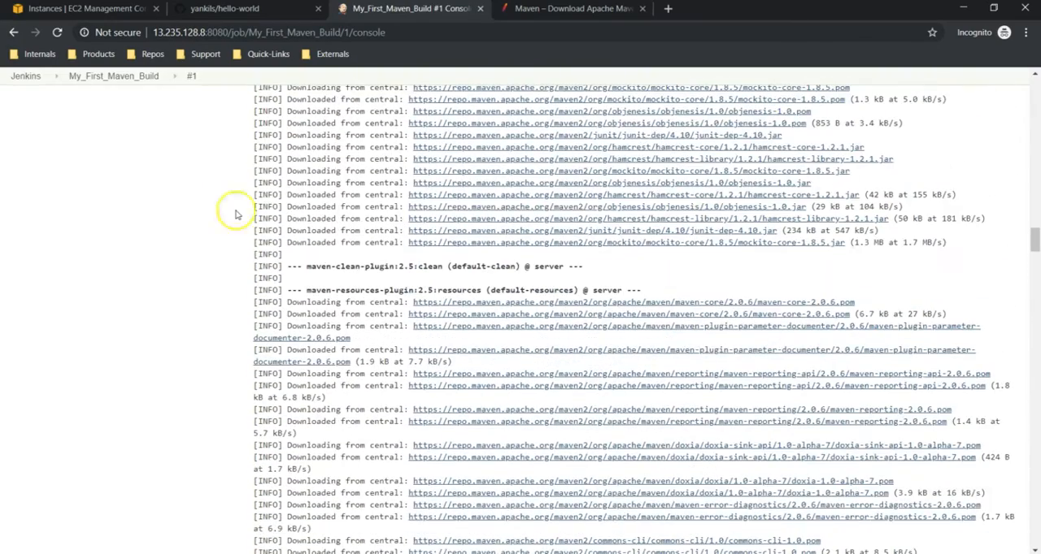
# - View the job's workspace and compare its files with those of the hello-world repository on GitHub
pyautogui.click(105, 77)
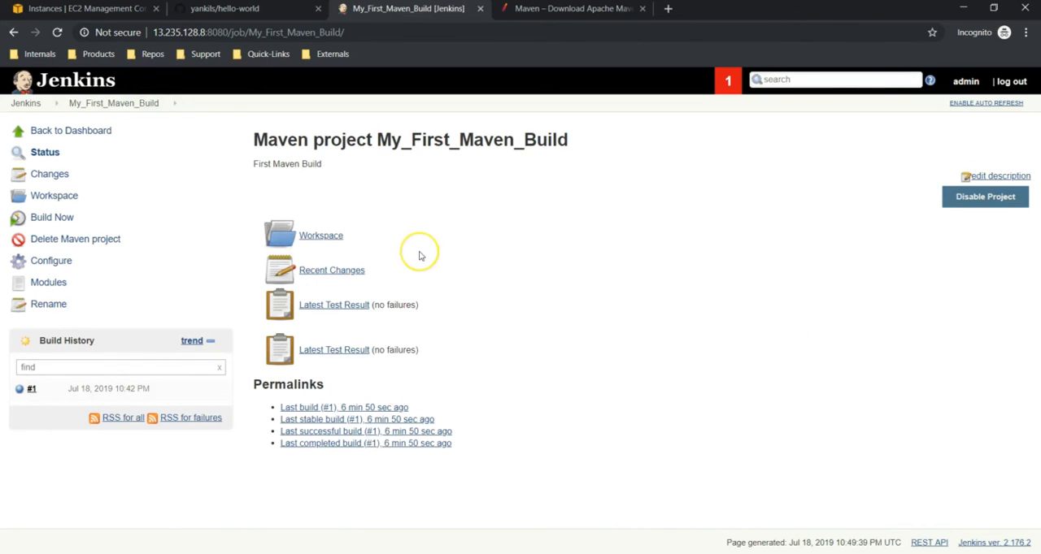
pyautogui.click(331, 242)
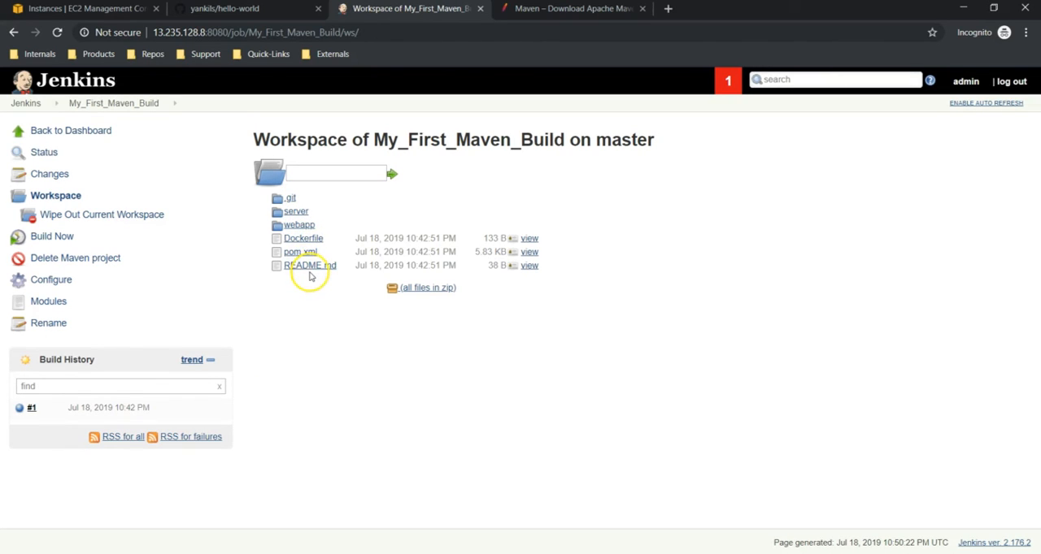
pyautogui.click(280, 13)
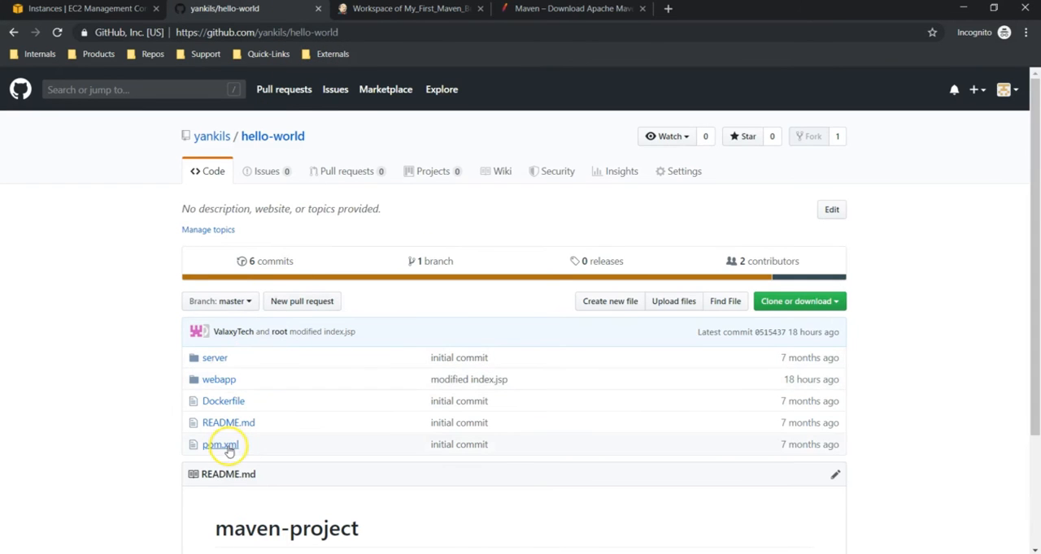
pyautogui.click(394, 6)
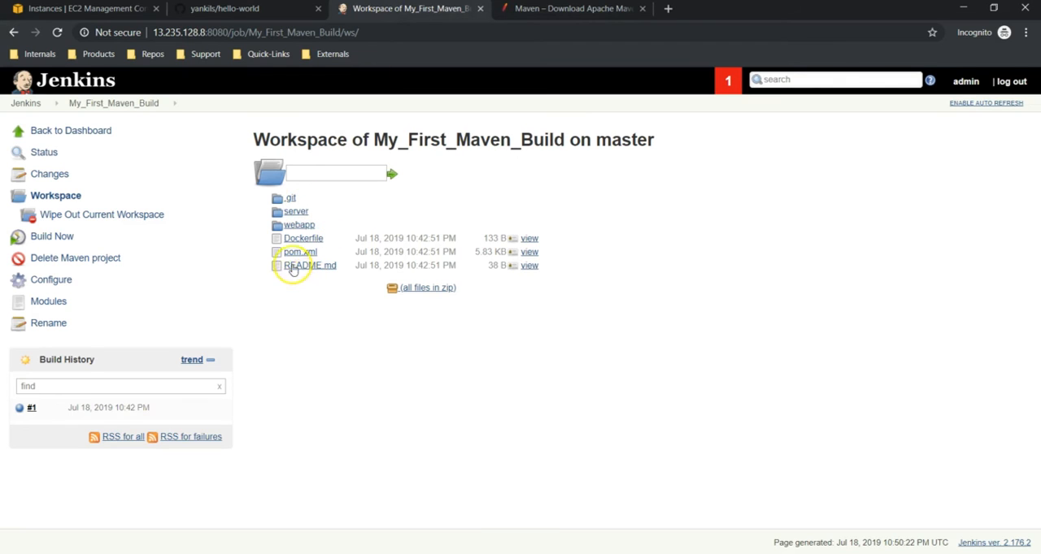
# - Browse the workspace to the webapp/target folder and locate the webapp.war artifact
pyautogui.click(296, 225)
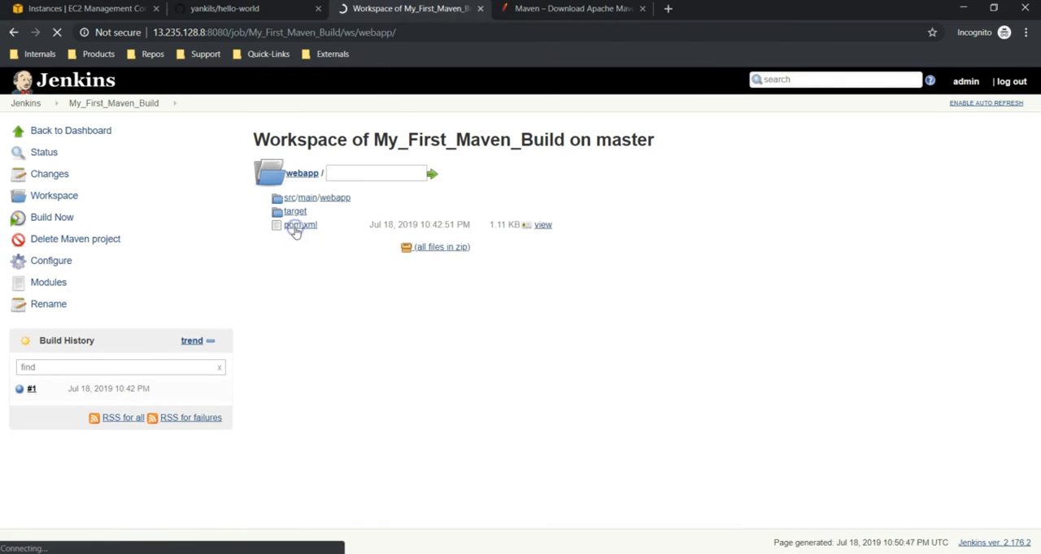
pyautogui.click(295, 213)
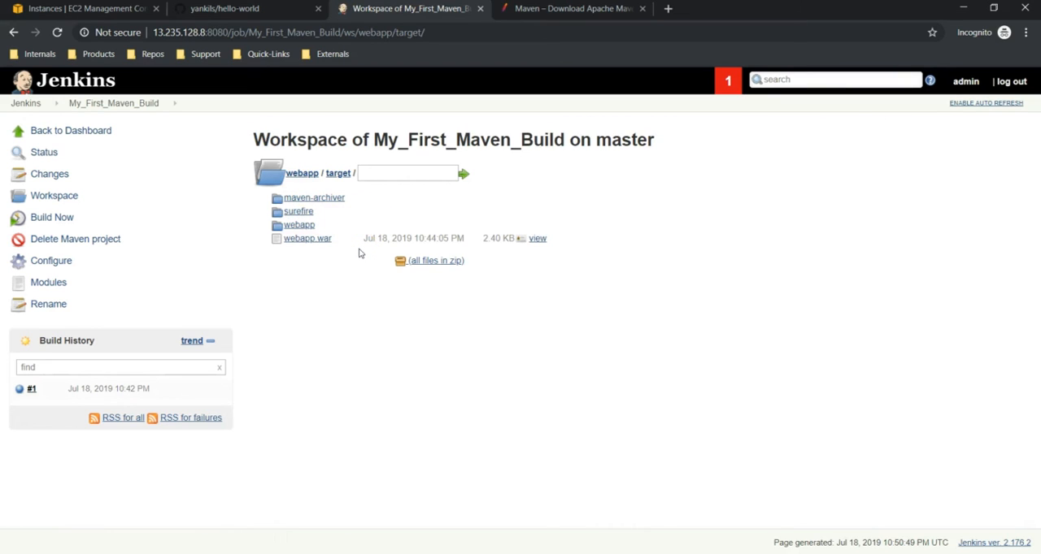
pyautogui.moveTo(359, 253); pyautogui.dragTo(284, 238)
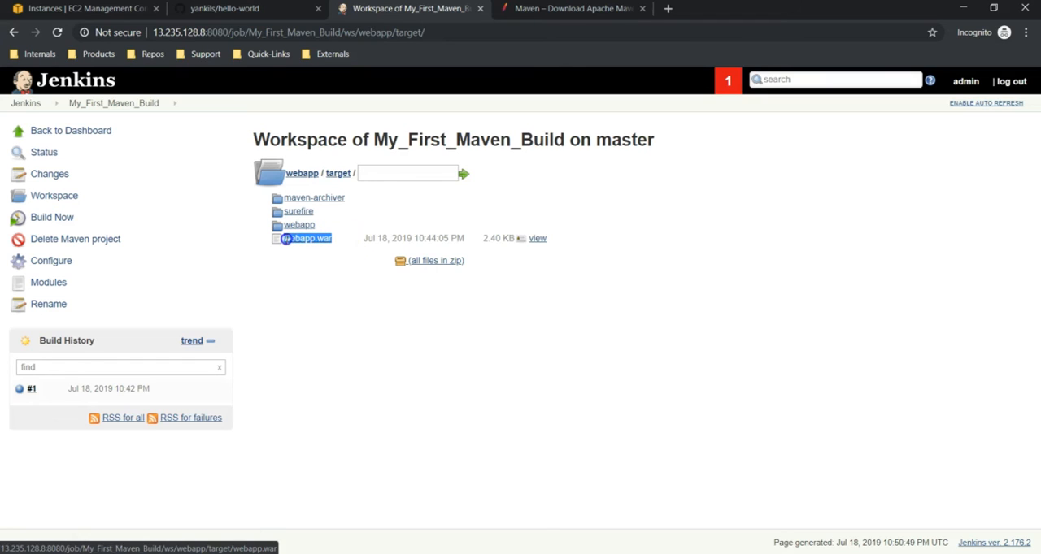
pyautogui.click(344, 263)
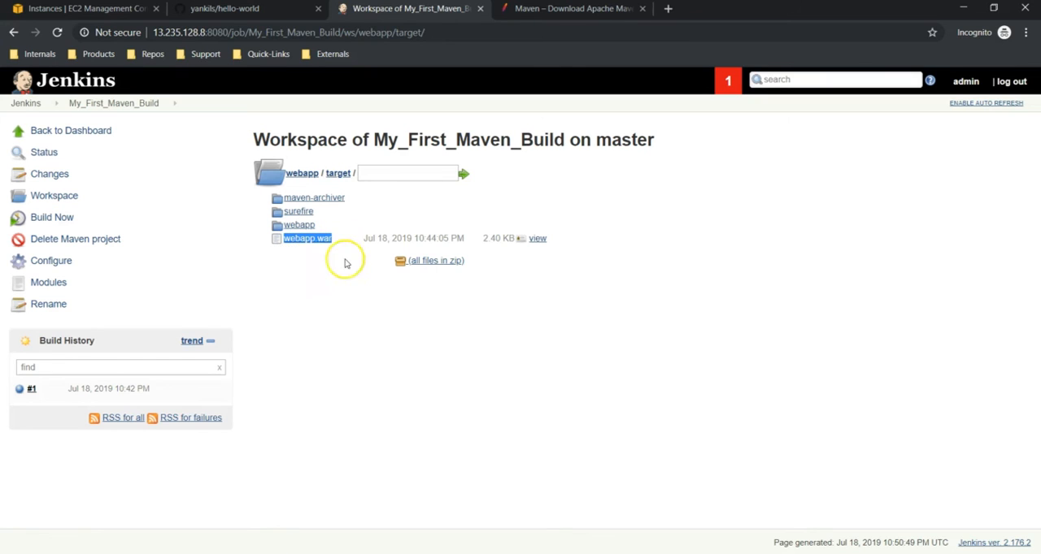
pyautogui.click(325, 274)
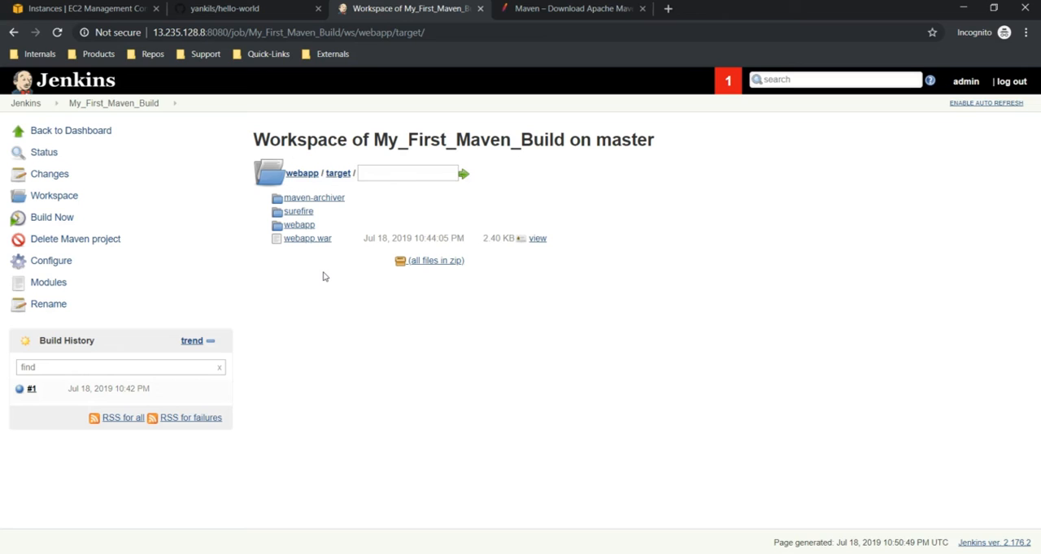
# - Switch to the MobaXterm terminal, change to the directory /var/lib/jenkins/workspace/ and list its contents
pyautogui.hotkey('alt', 'Tab')
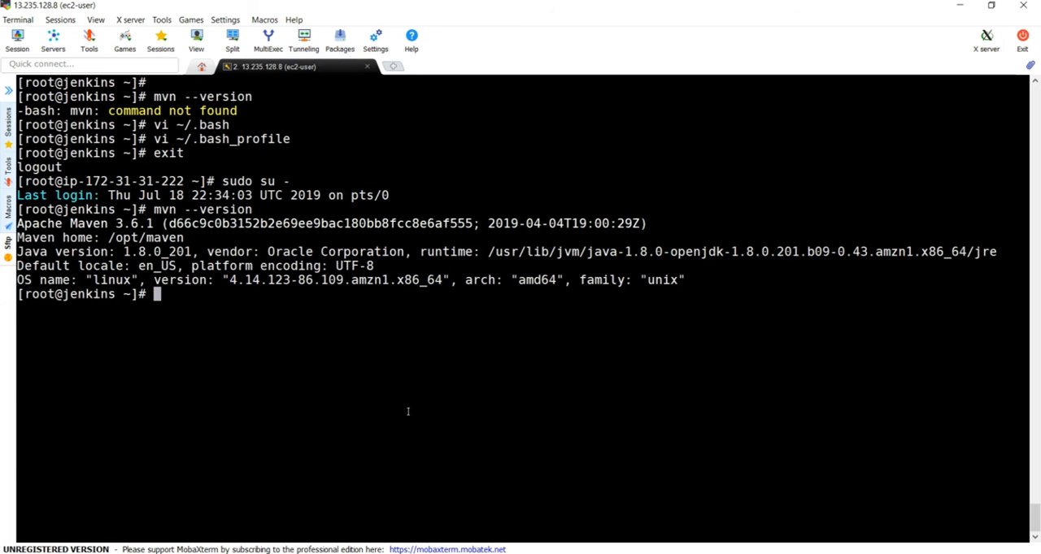
pyautogui.write('cd /var/lib')
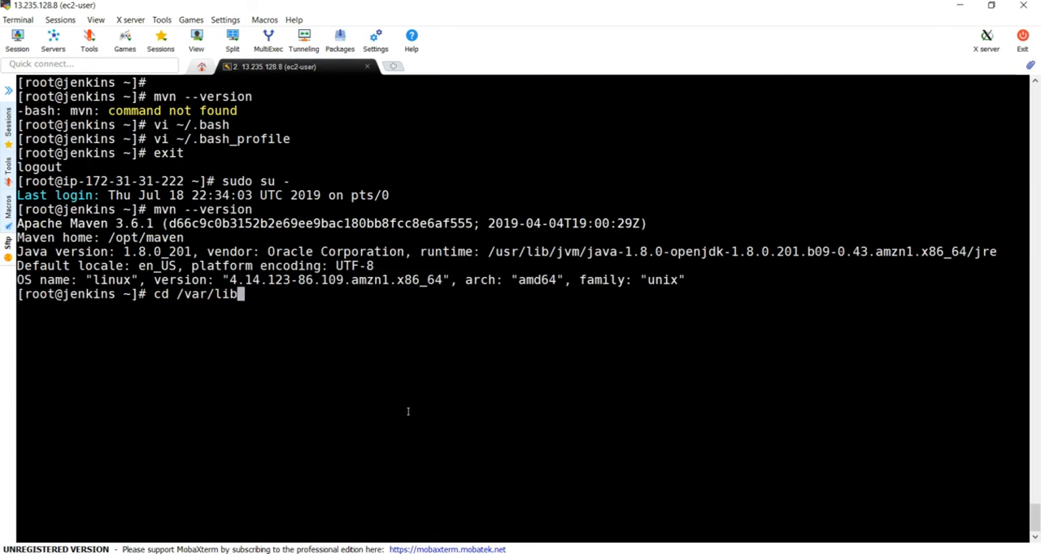
pyautogui.write('/jenkins/workspace/')
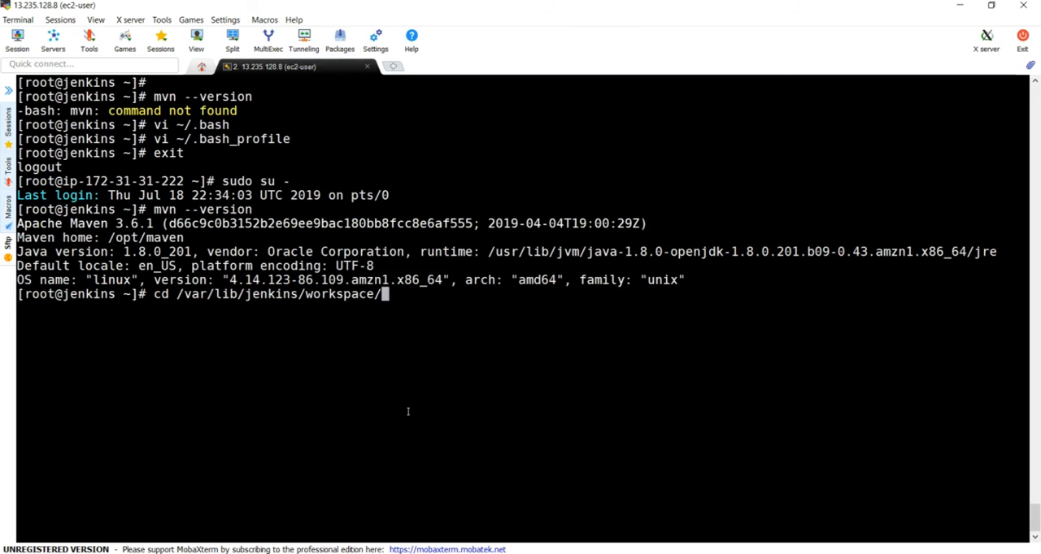
pyautogui.press('Return')
pyautogui.write('ls')
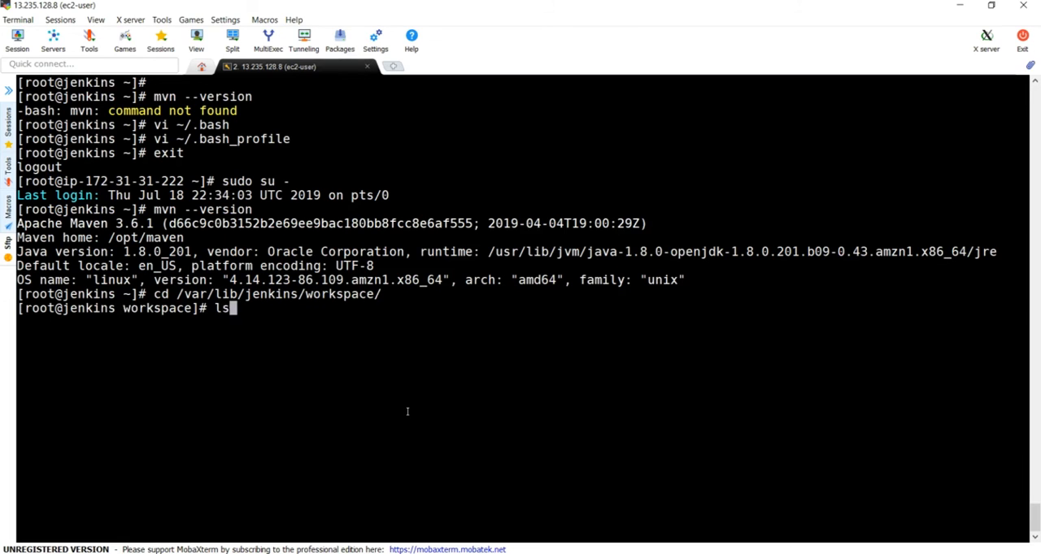
pyautogui.press('Return')
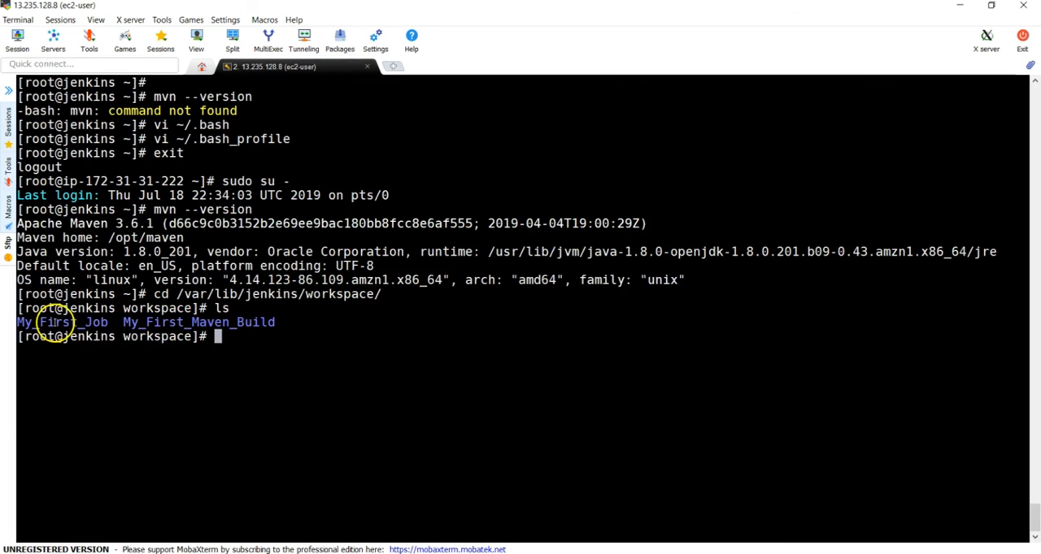
# - Change into the My_First_Maven_Build directory in the Jenkins workspace and list its files
pyautogui.doubleClick(248, 324)
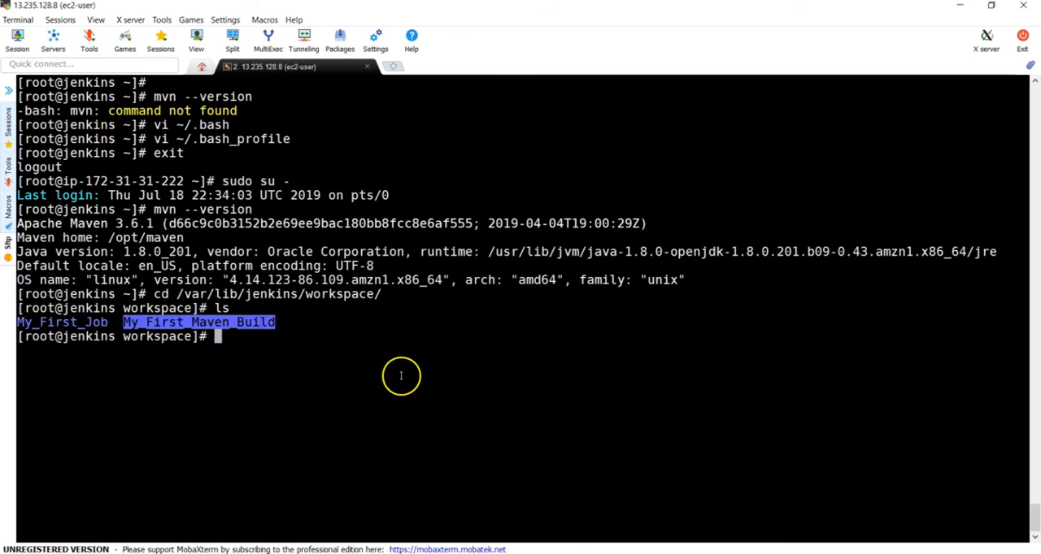
pyautogui.write('cd')
pyautogui.rightClick(399, 377)
pyautogui.press('Return')
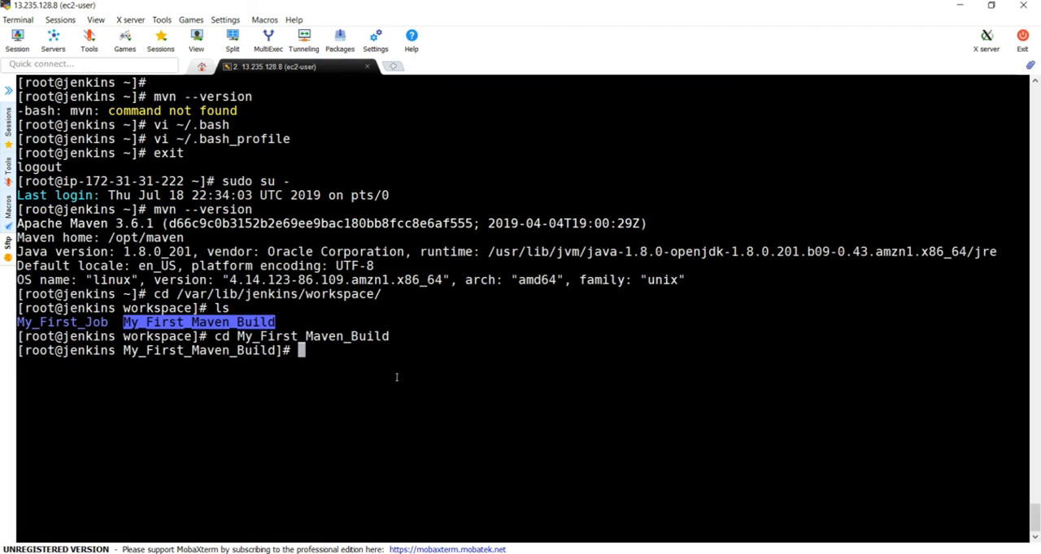
pyautogui.write('ls')
pyautogui.press('Return')
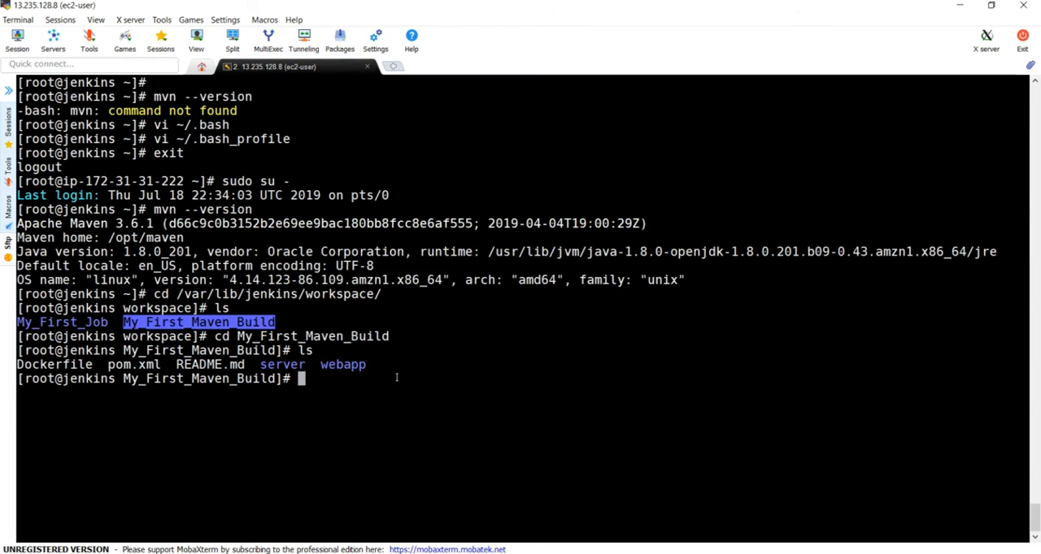
# - Change to the webapp/target/ directory of the Maven build and list its contents to check for the WAR file
pyautogui.write('cd w')
pyautogui.press('Tab')
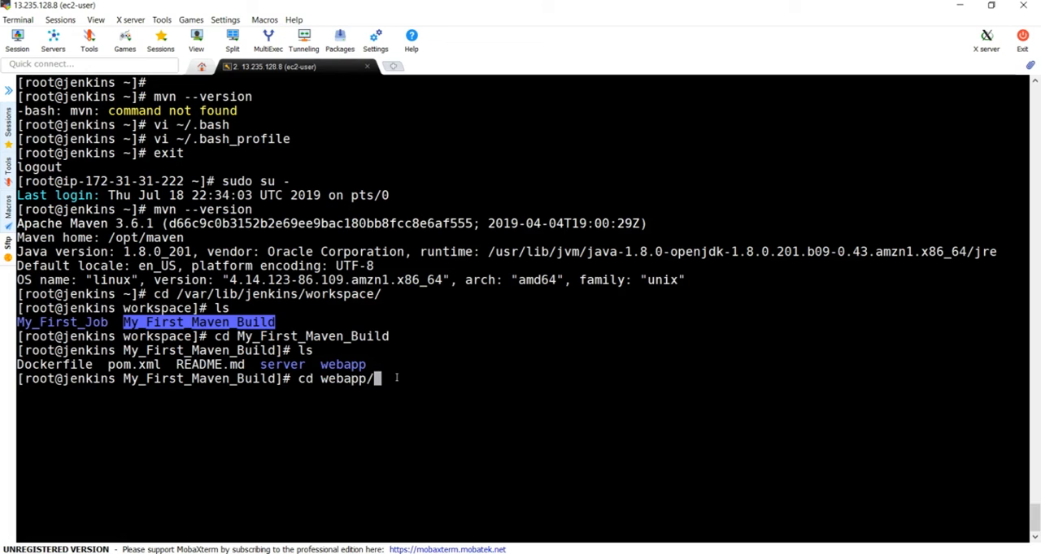
pyautogui.press('Tab')
pyautogui.press('Tab')
pyautogui.write('ta')
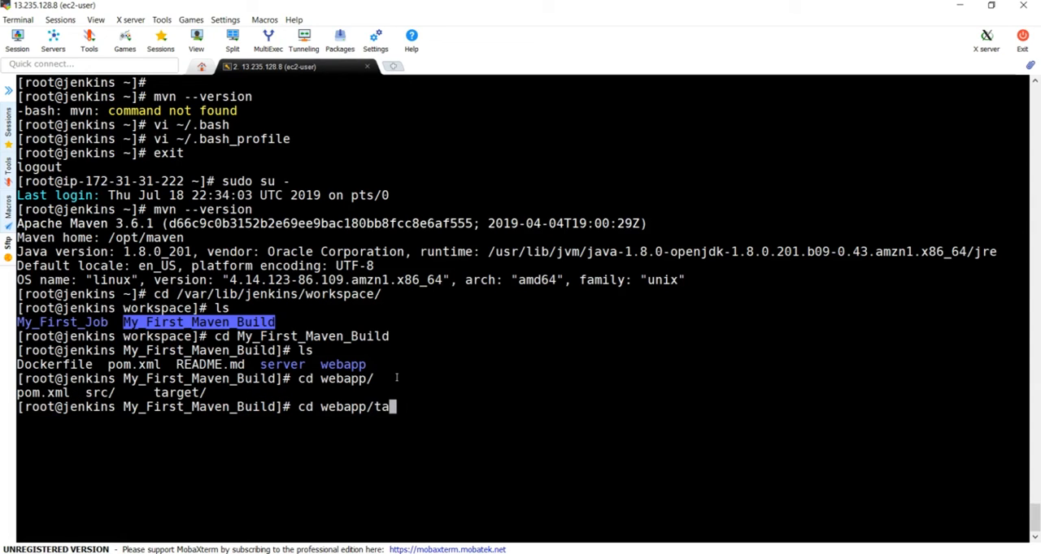
pyautogui.press('Tab')
pyautogui.press('Return')
pyautogui.write('ls')
pyautogui.press('Return')
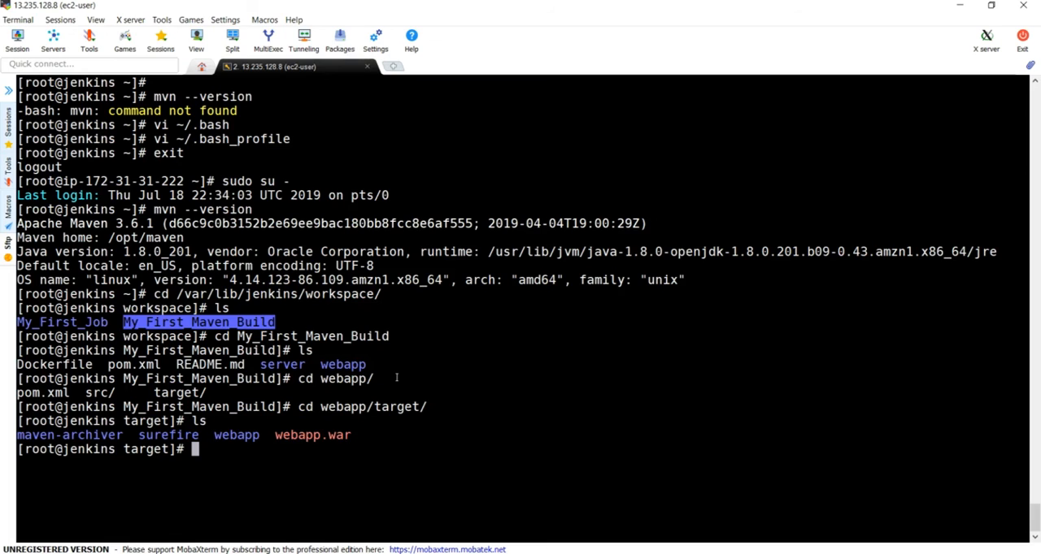
pyautogui.click(333, 452)
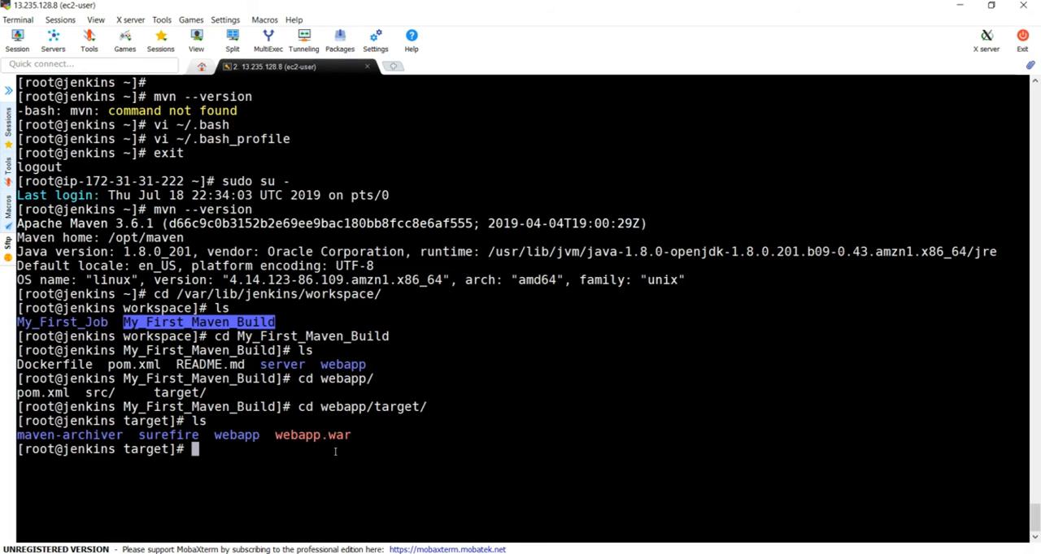